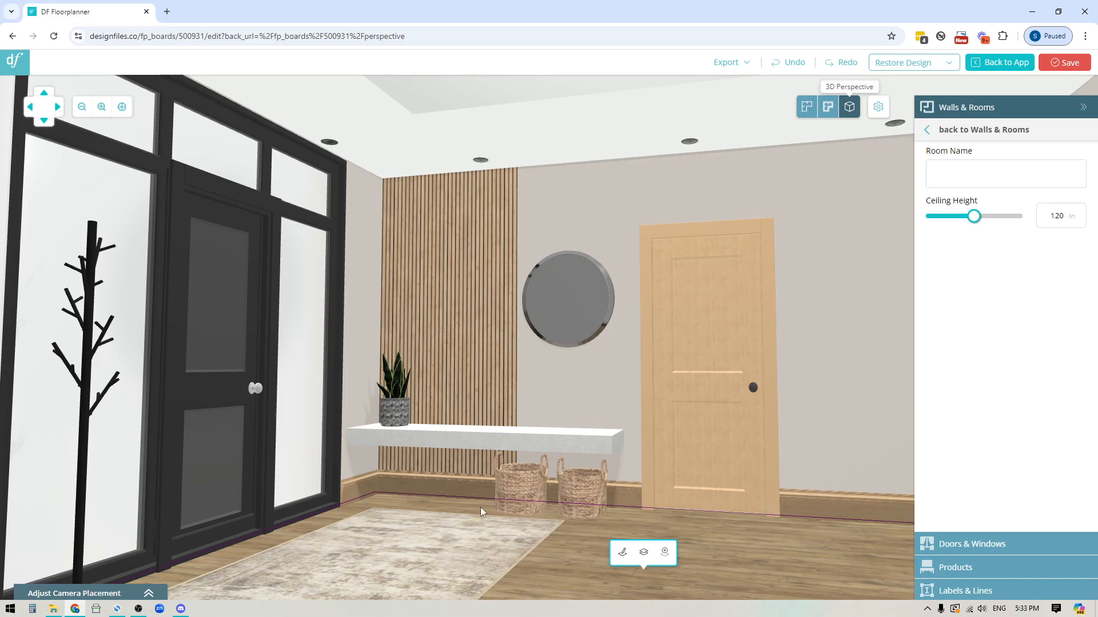
Step: Clear all surface finishes from the wall behind the round mirror and the wooden door
click(586, 501)
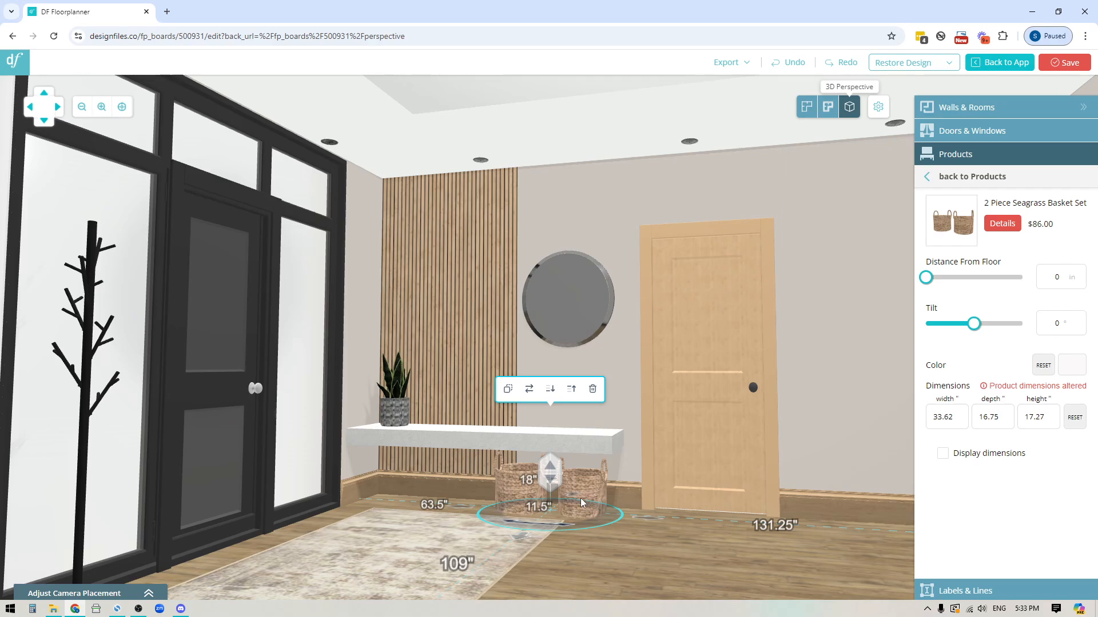
click(803, 344)
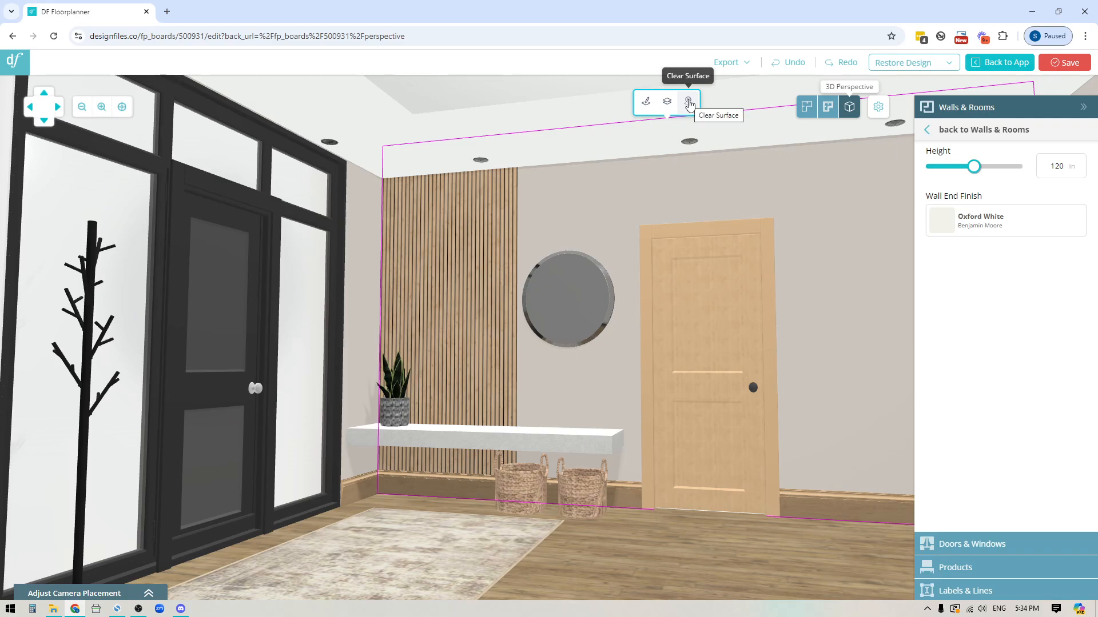
click(688, 102)
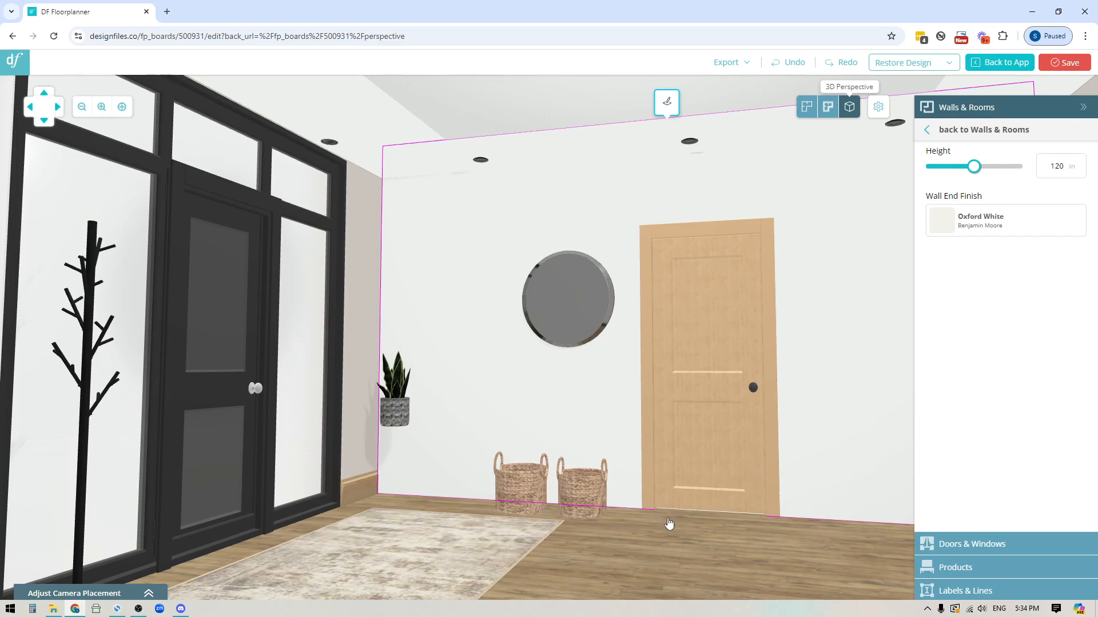
Step: Move the seagrass basket set onto the rug and bring the snake plant down to the floor in front of it
click(603, 499)
drag(566, 516, 403, 566)
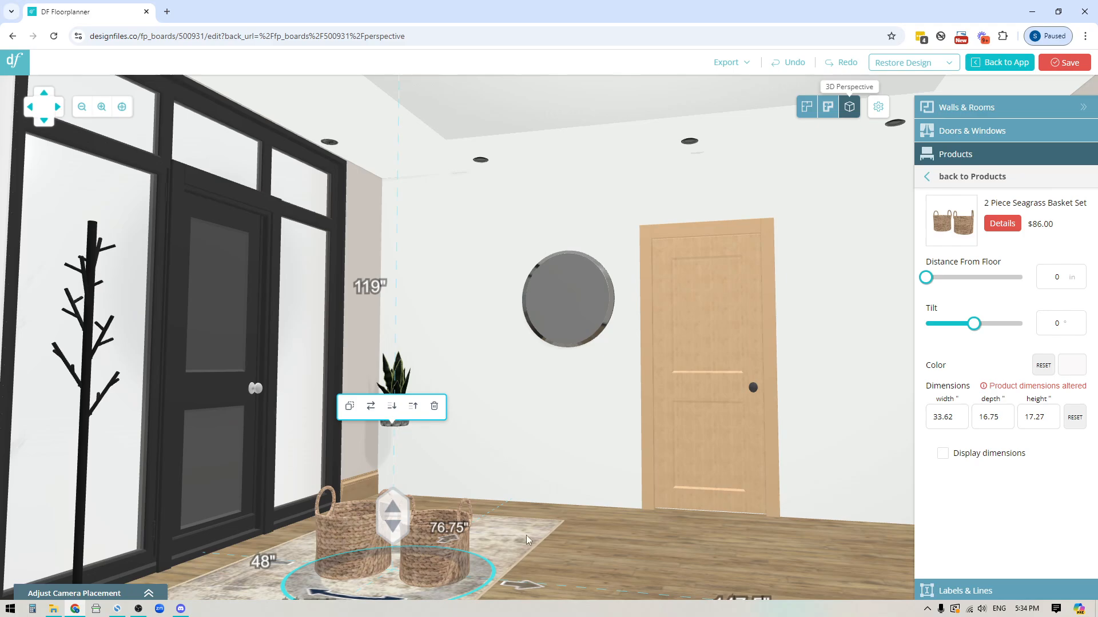
double_click(643, 570)
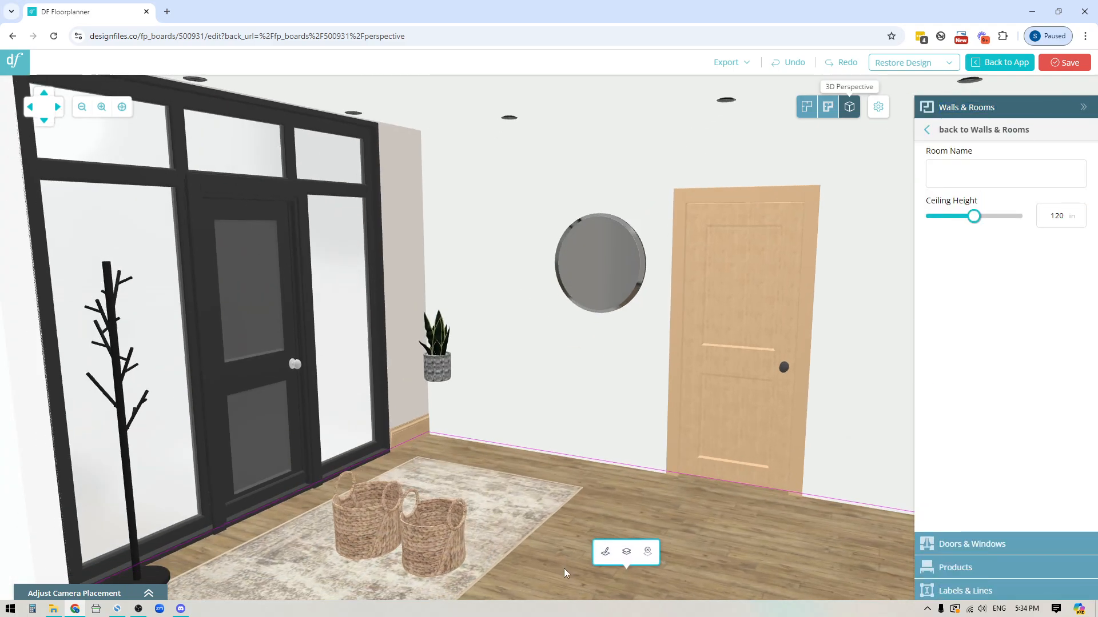
click(453, 366)
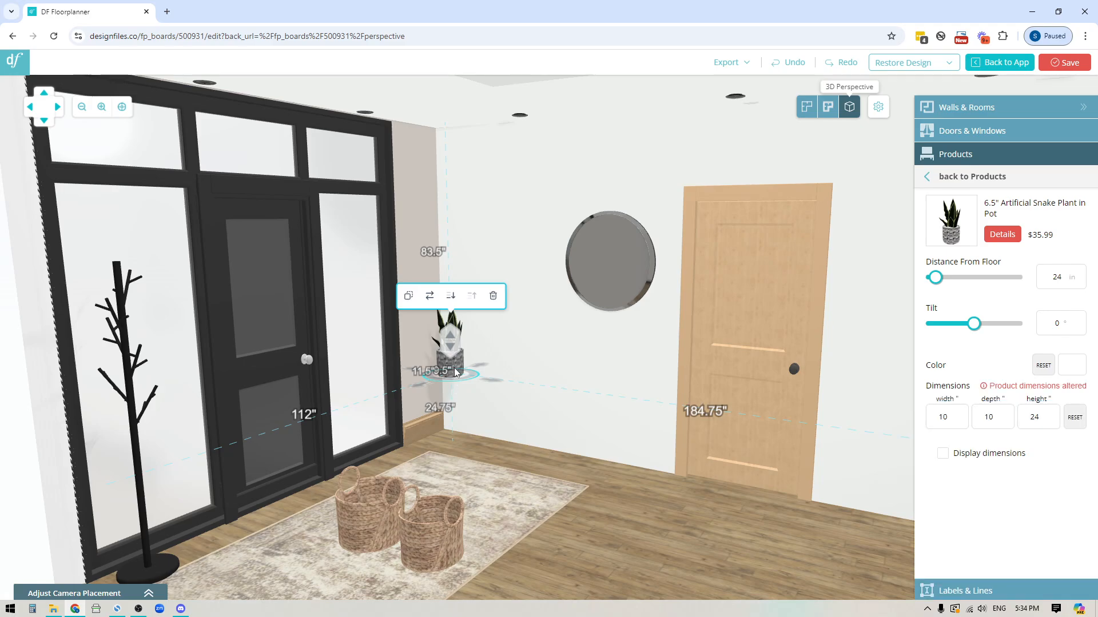
drag(455, 371, 308, 572)
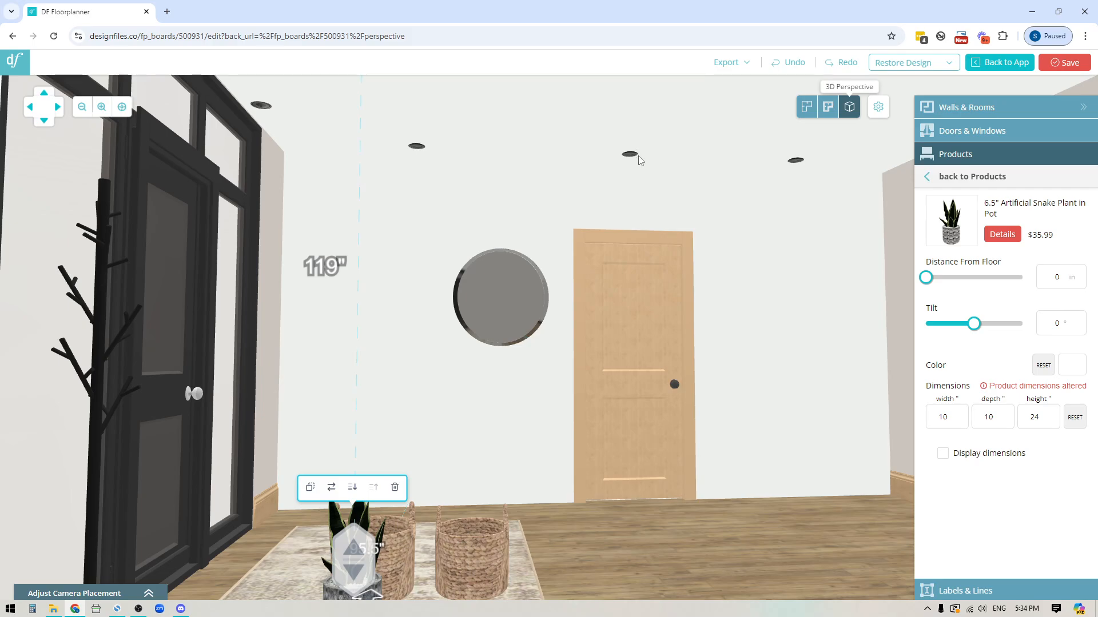
Step: Lower the three recessed lights along the mirror wall from the ceiling to floor level
click(640, 169)
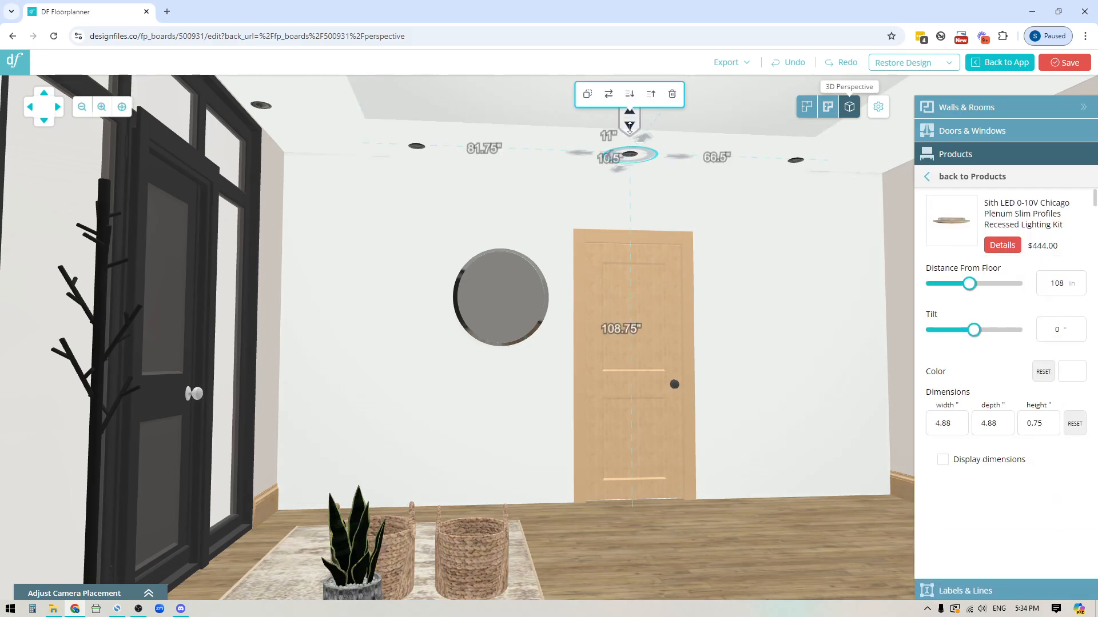
drag(629, 127, 631, 466)
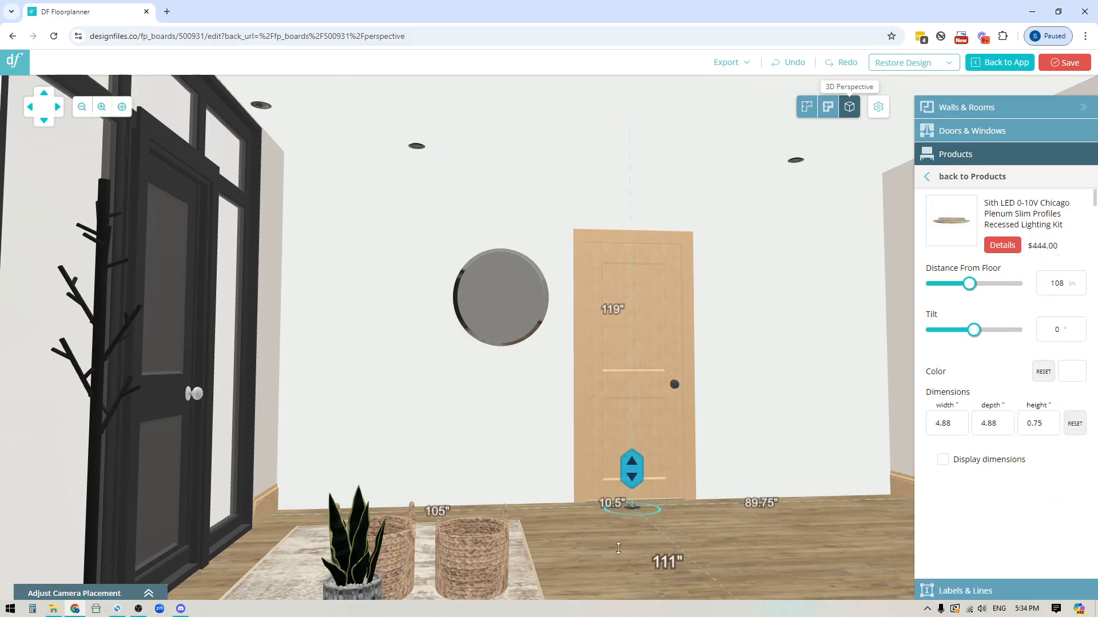
click(793, 162)
drag(796, 121, 759, 551)
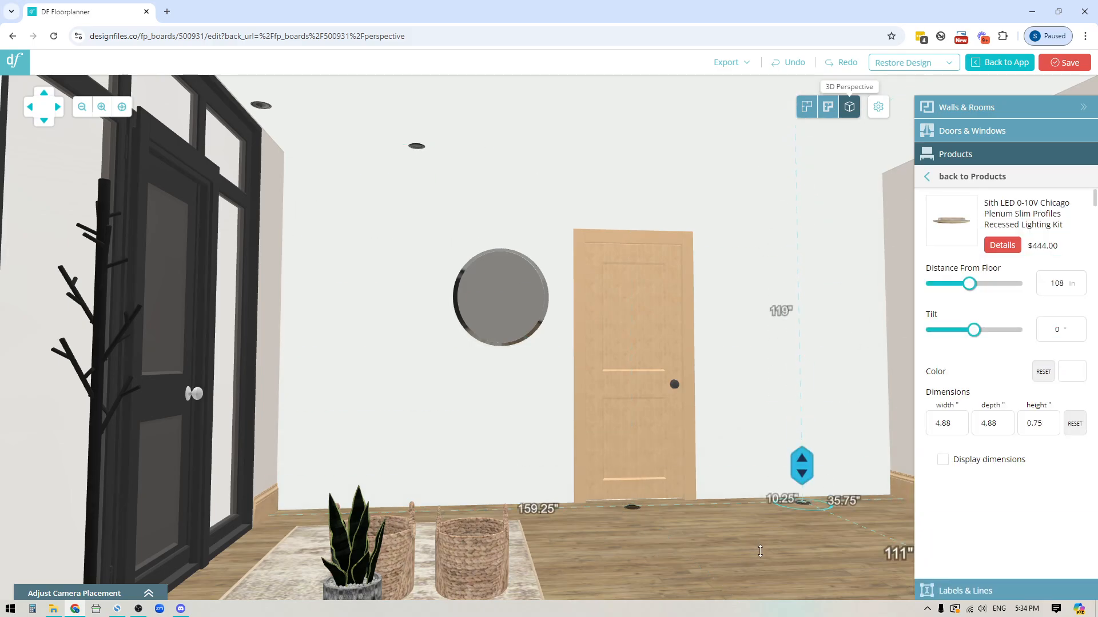
click(416, 148)
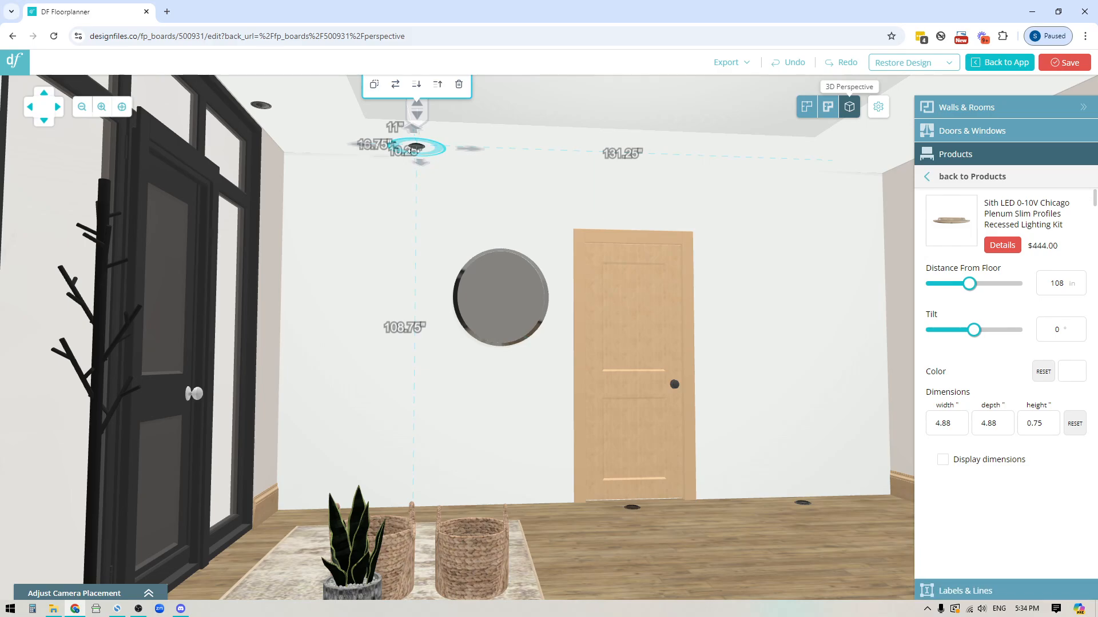
drag(416, 113, 412, 472)
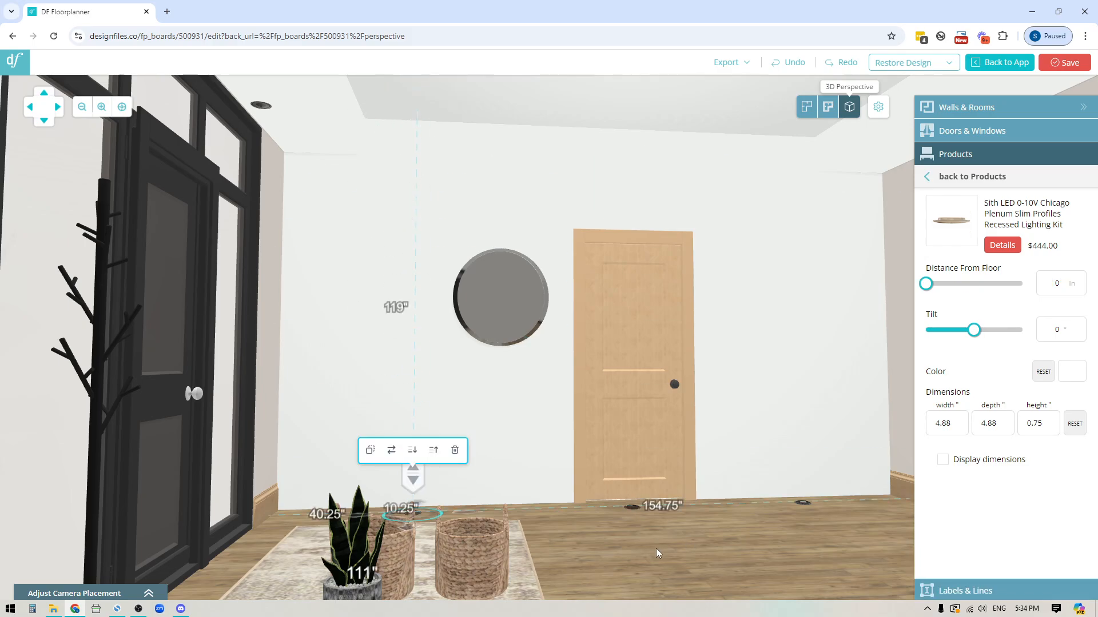
click(656, 553)
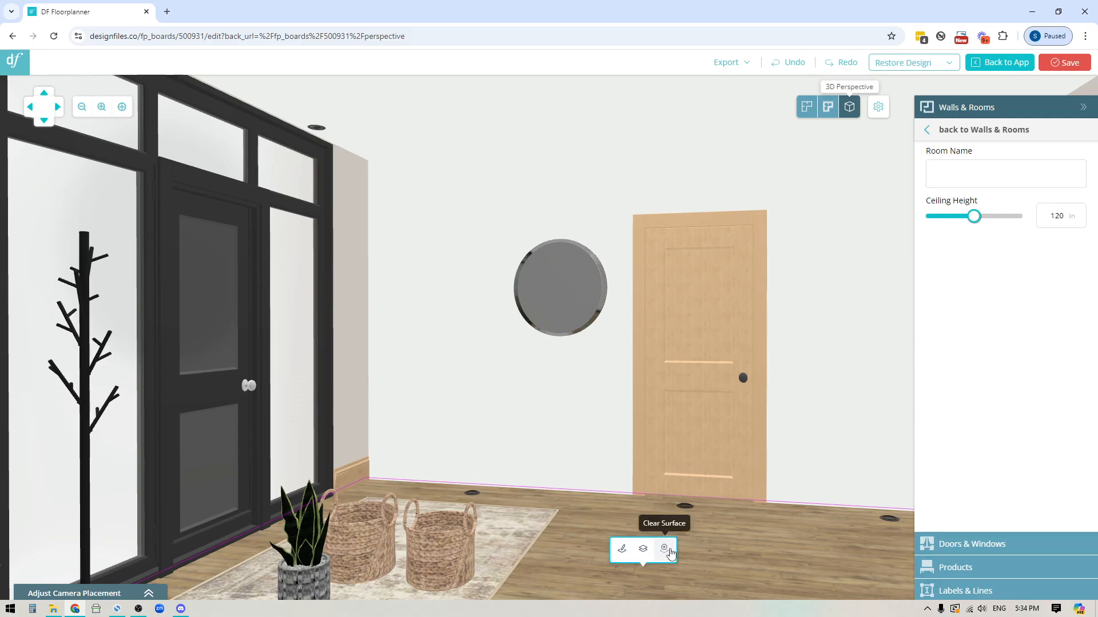
Step: Open the cleared mirror-and-door wall for surface editing
click(543, 204)
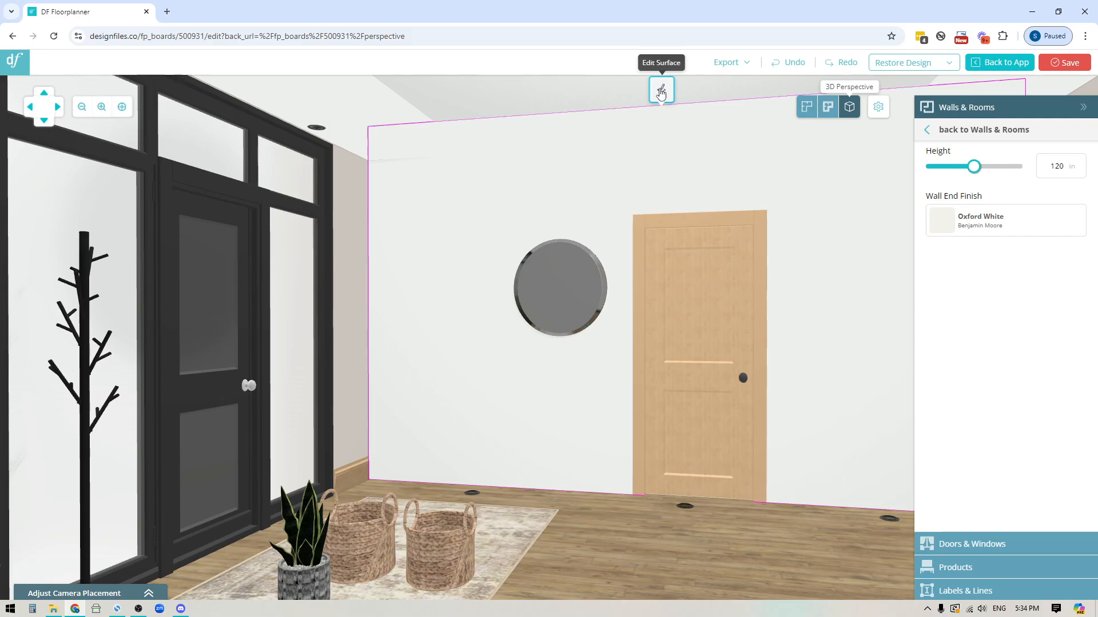
click(660, 91)
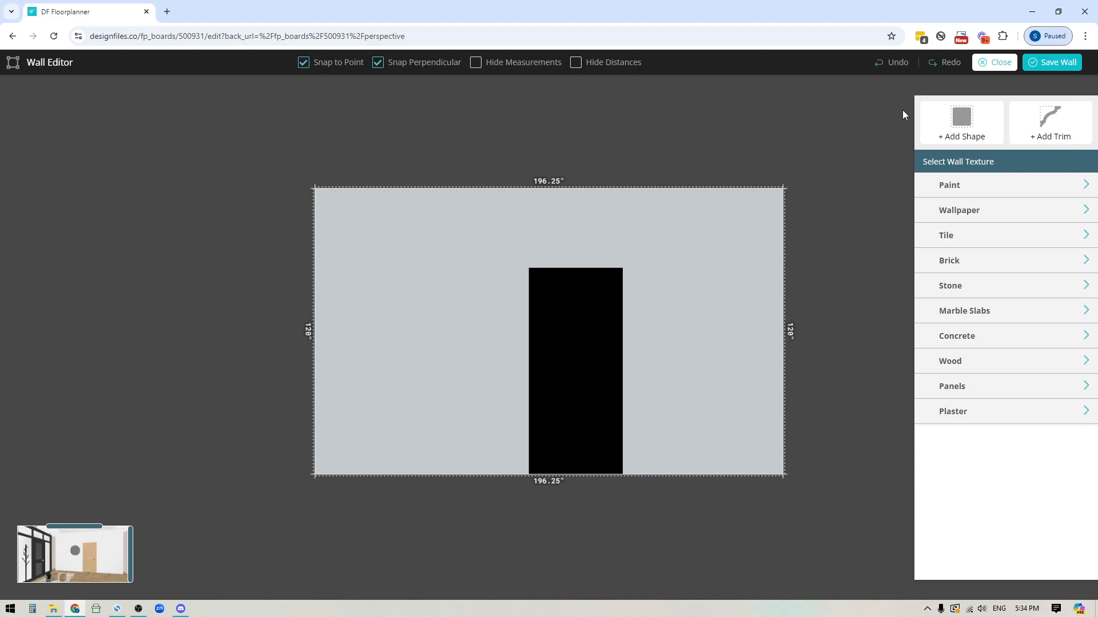
scroll(636, 410, up, 3)
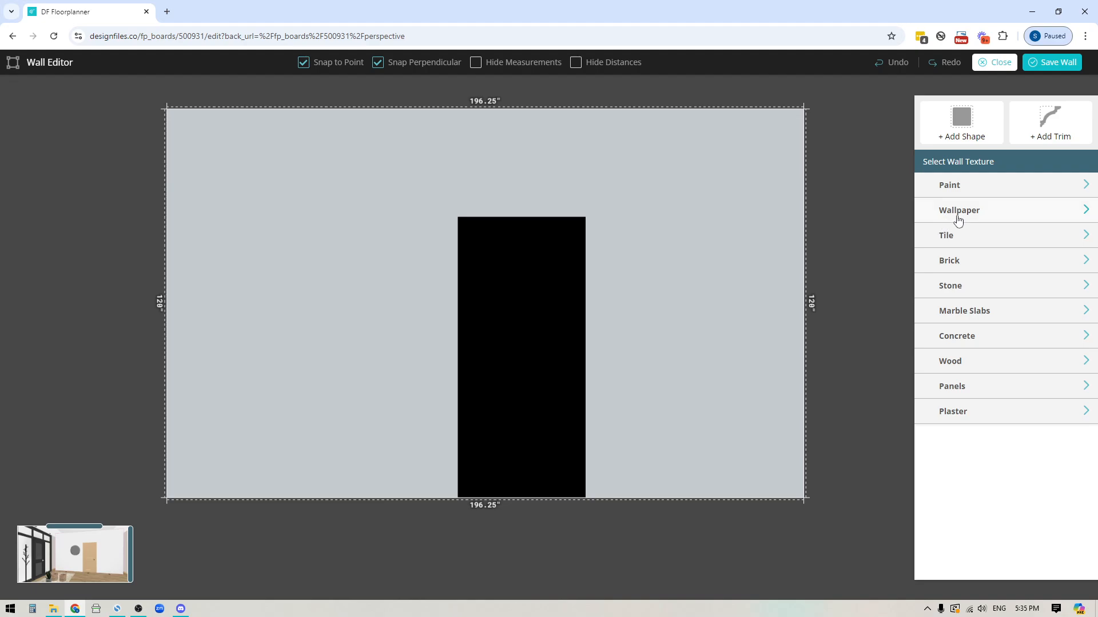
Step: Find the Sherwin-Williams paint Alpaca and apply it to the whole wall
click(944, 186)
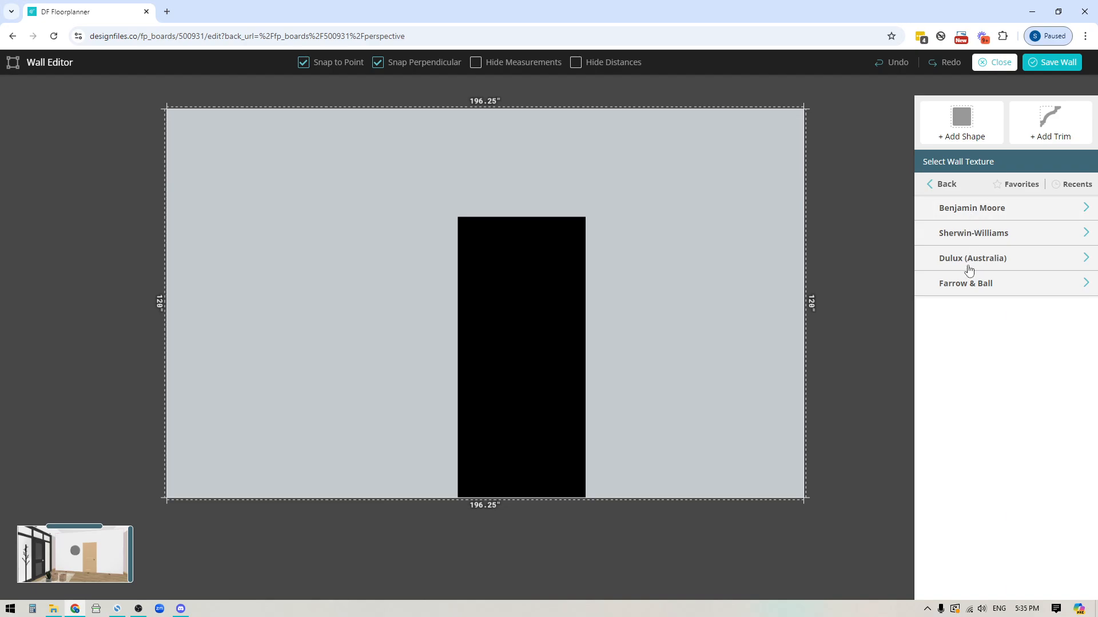
click(970, 235)
scroll(1000, 363, down, 10)
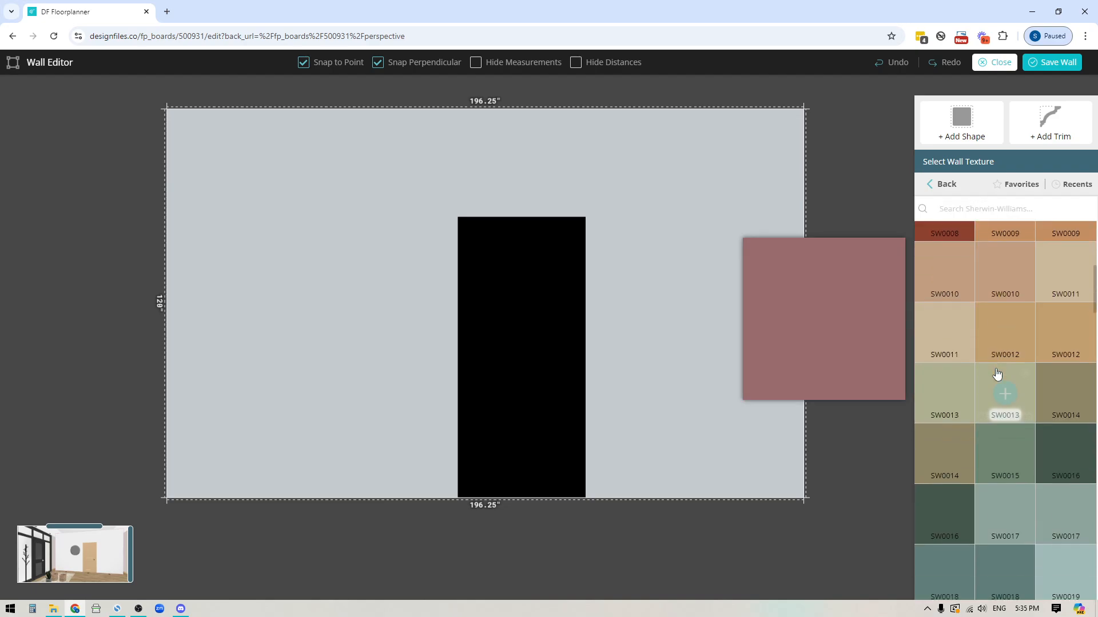
scroll(997, 372, down, 2)
scroll(1001, 343, up, 10)
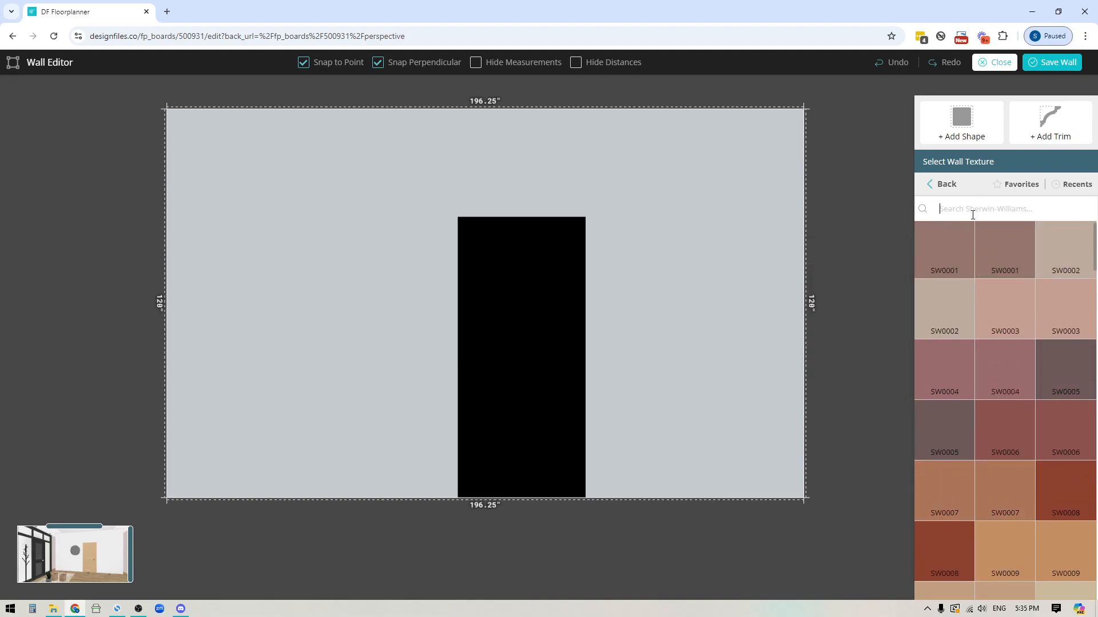
text(alpaca)
drag(949, 255, 750, 345)
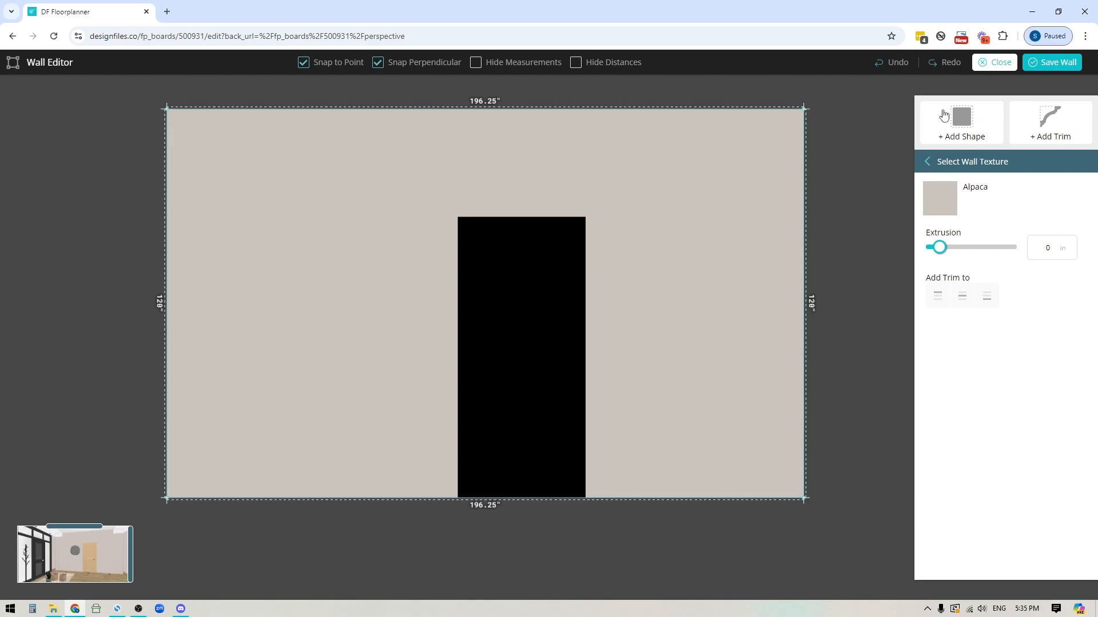
Step: Draw a rectangle across the full width of the wall along its top edge, about 14.5 inches high
click(962, 120)
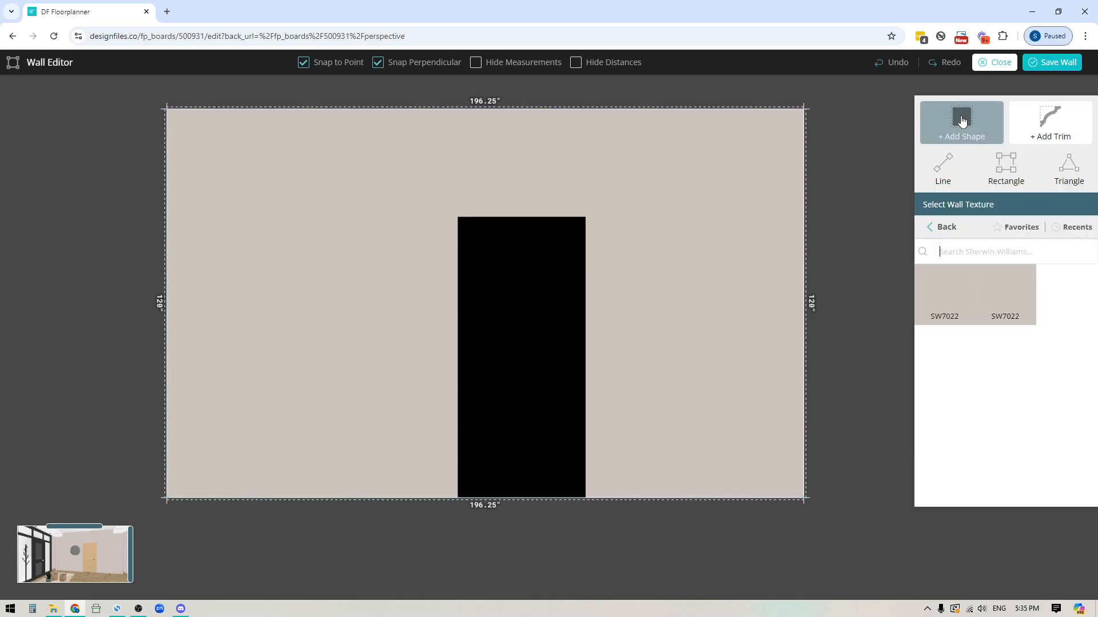
click(1006, 164)
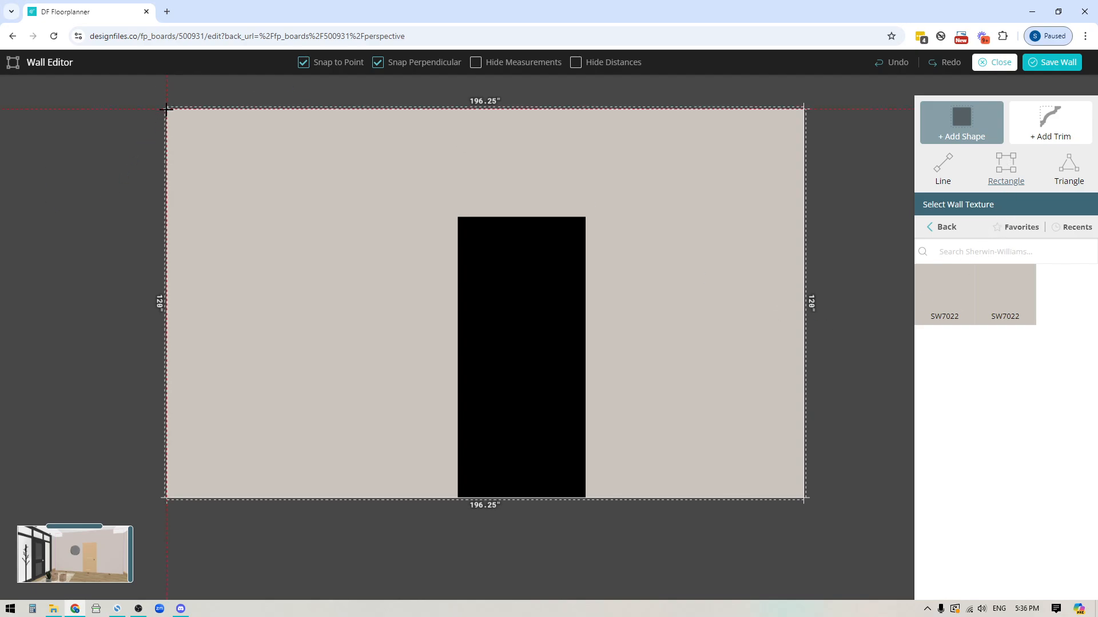
mouse_move(166, 108)
mouse_down()
mouse_move(329, 169)
mouse_move(802, 155)
mouse_up()
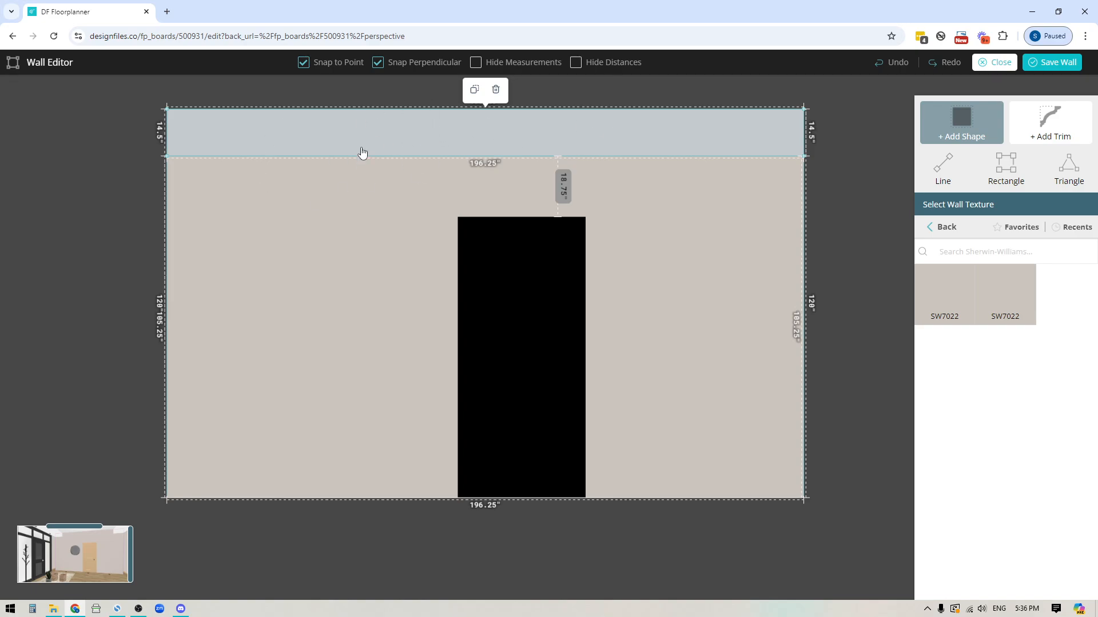
Step: Raise the lower edge of the top strip to make it about 11.5 inches high
scroll(321, 307, up, 1)
scroll(321, 307, up, 5)
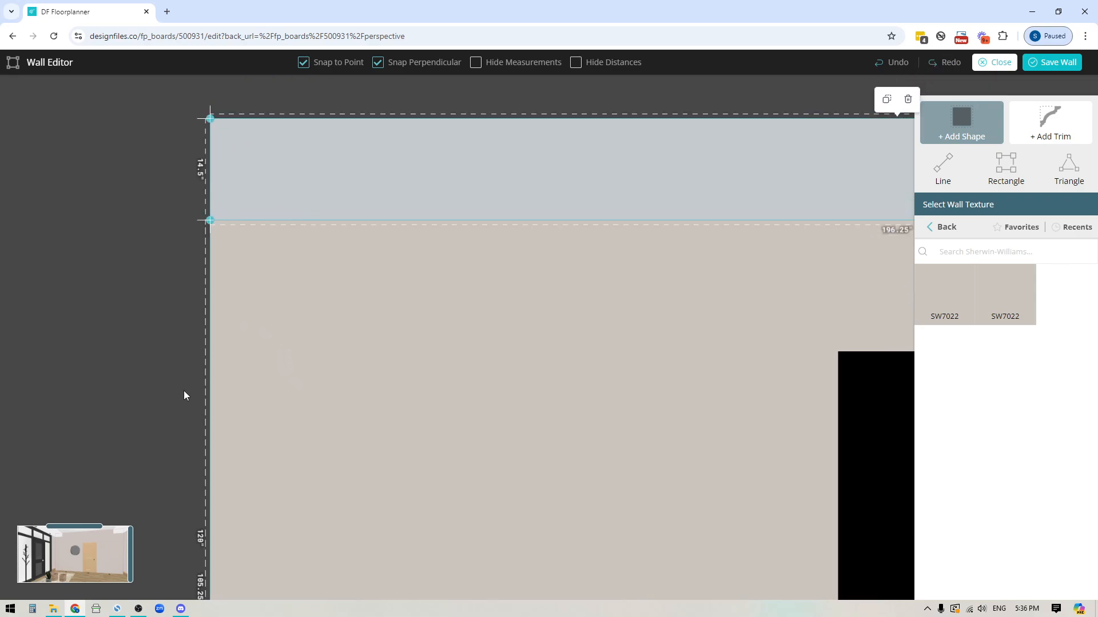
drag(126, 241, 328, 343)
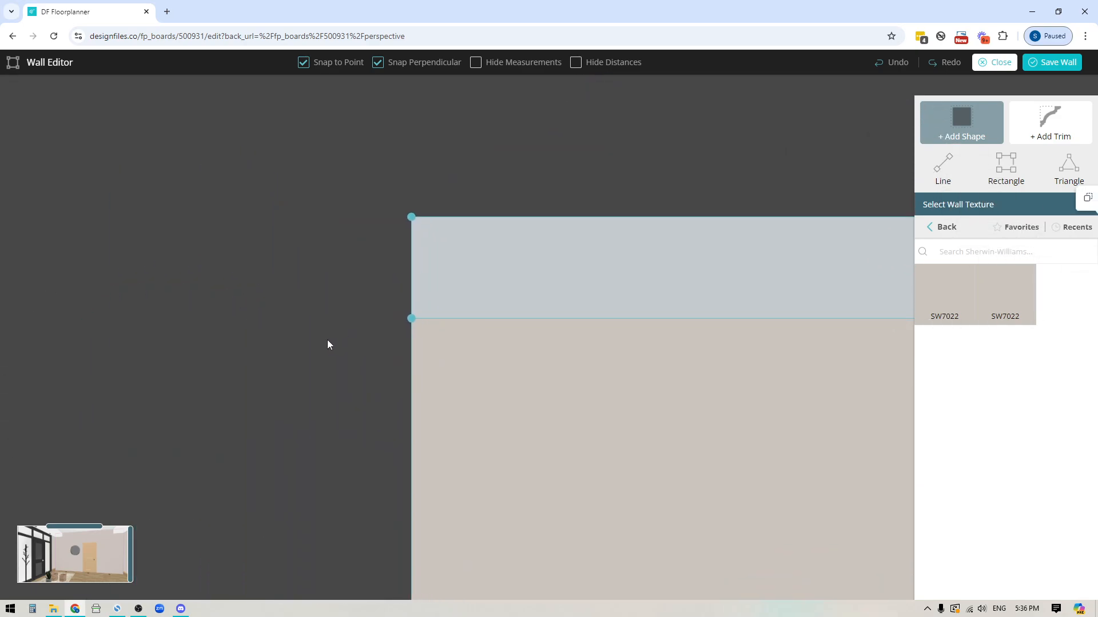
drag(330, 388, 287, 368)
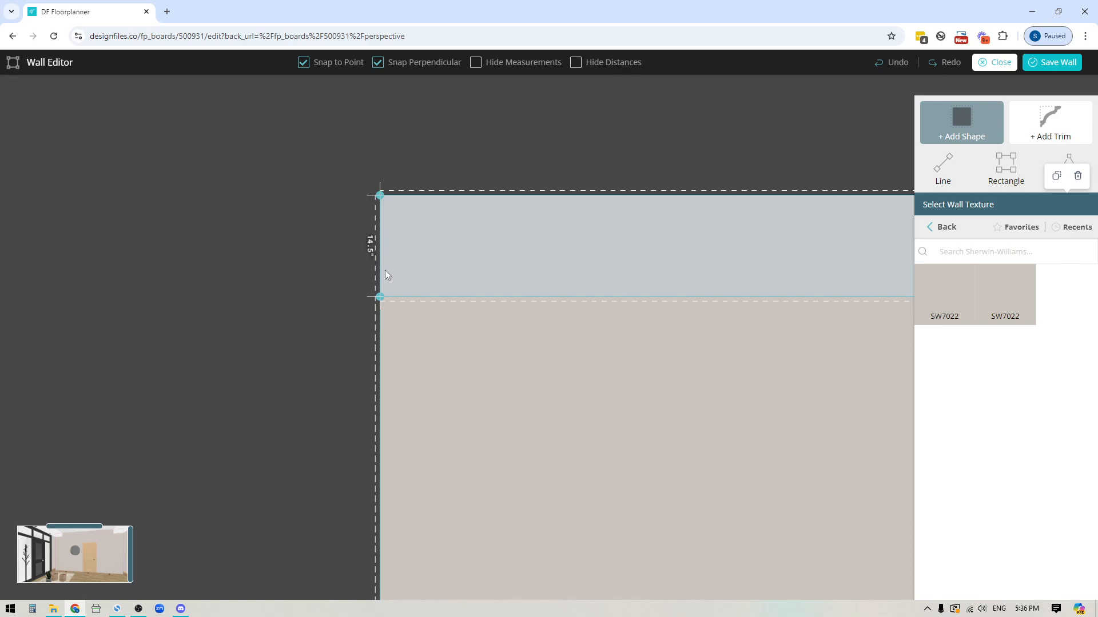
drag(428, 296, 428, 276)
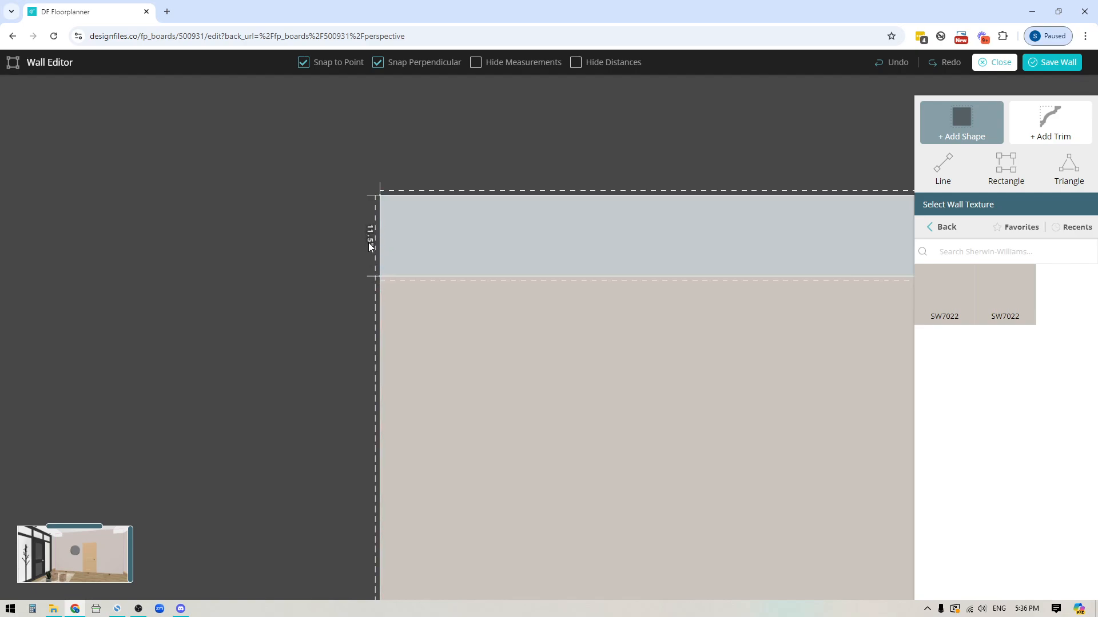
scroll(228, 341, down, 7)
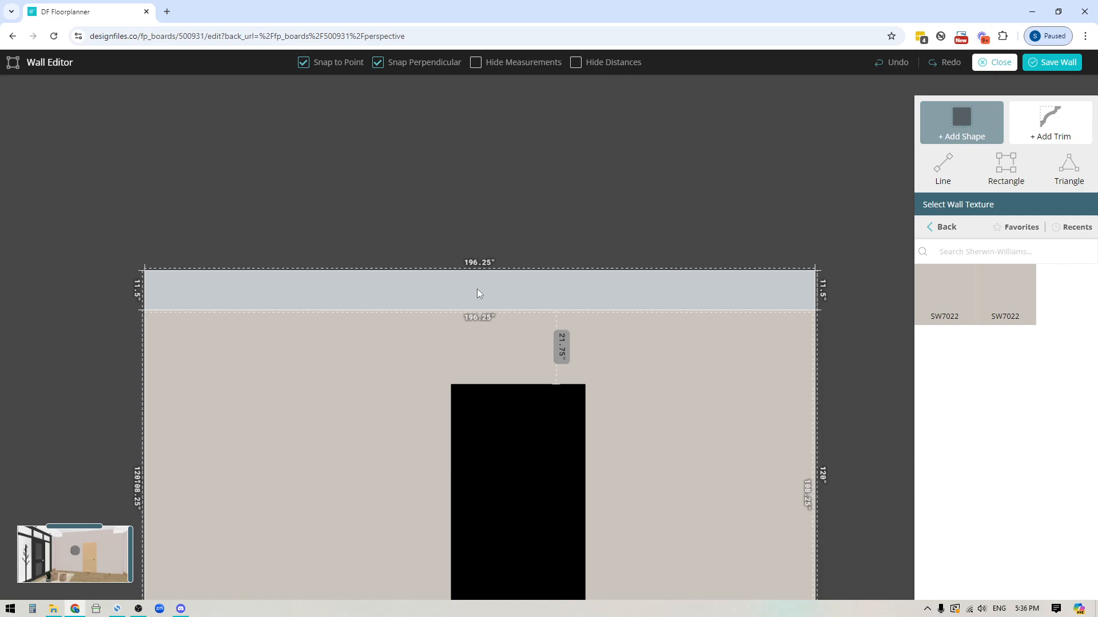
Step: Apply the recently used Benjamin Moore paint Ultra White to the top strip and return to the paint brands
click(941, 227)
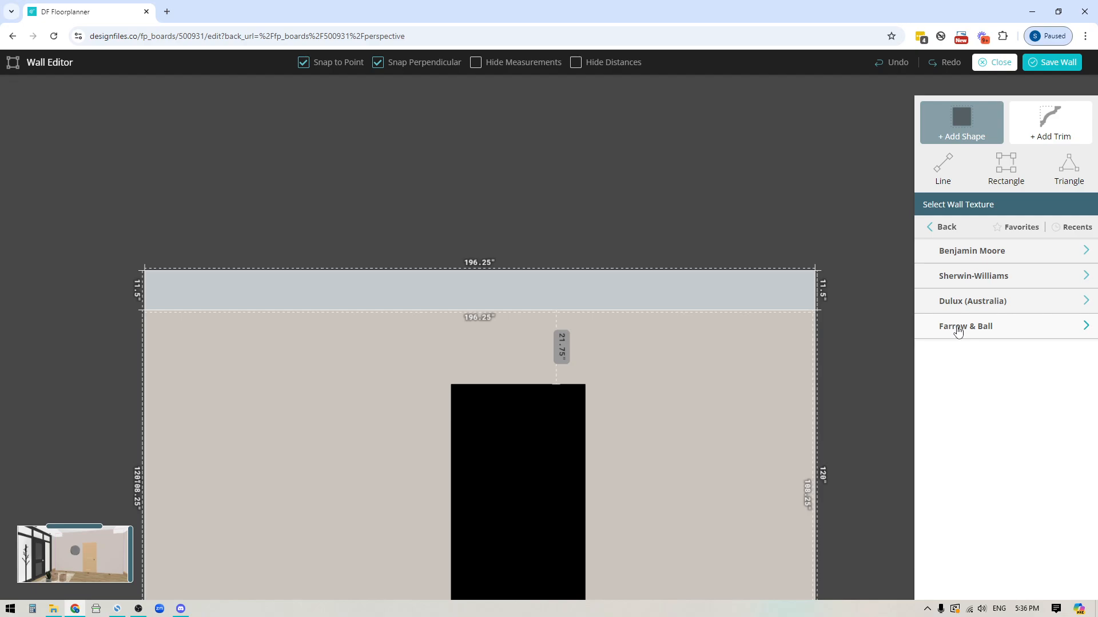
click(1075, 228)
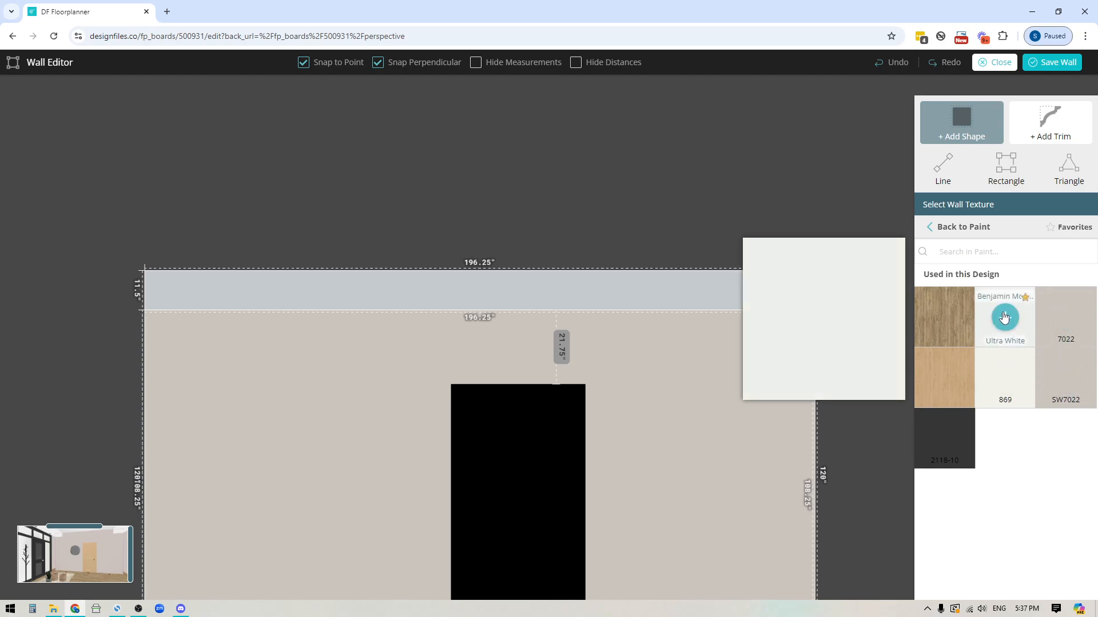
drag(1006, 323, 554, 289)
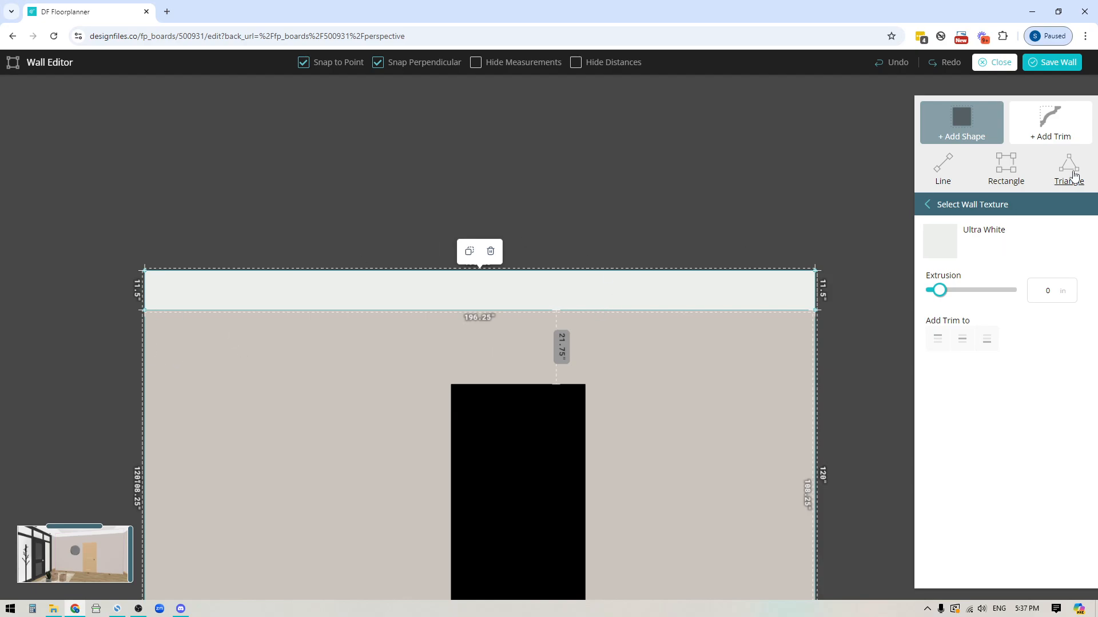
click(966, 206)
click(949, 229)
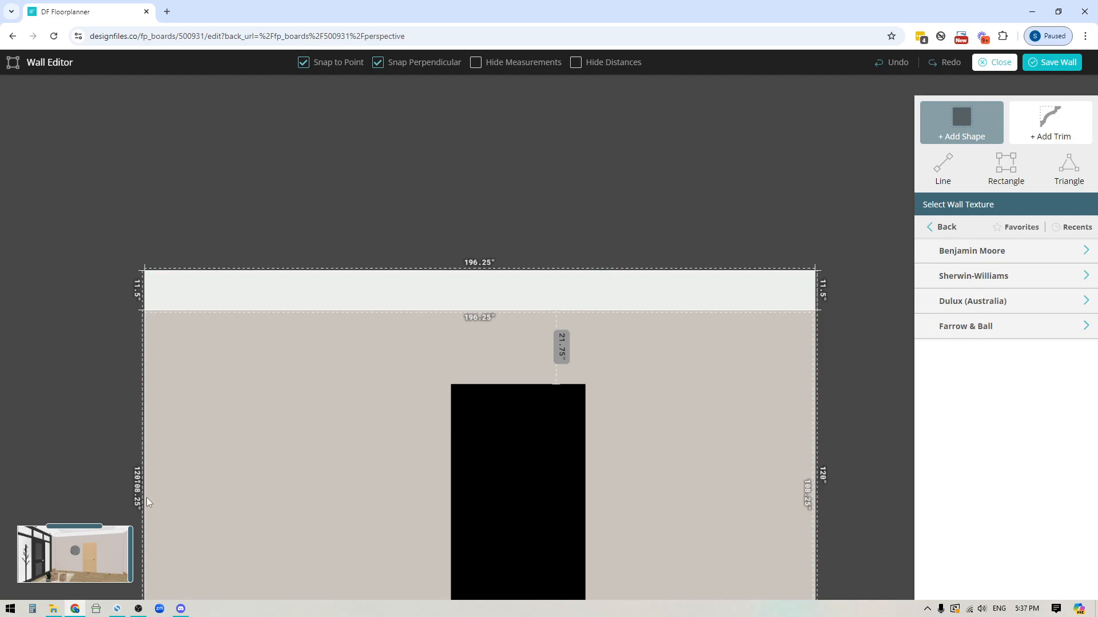
Step: Enlarge the 3D room preview and set the white top strip's extrusion to 24 inches
mouse_move(298, 509)
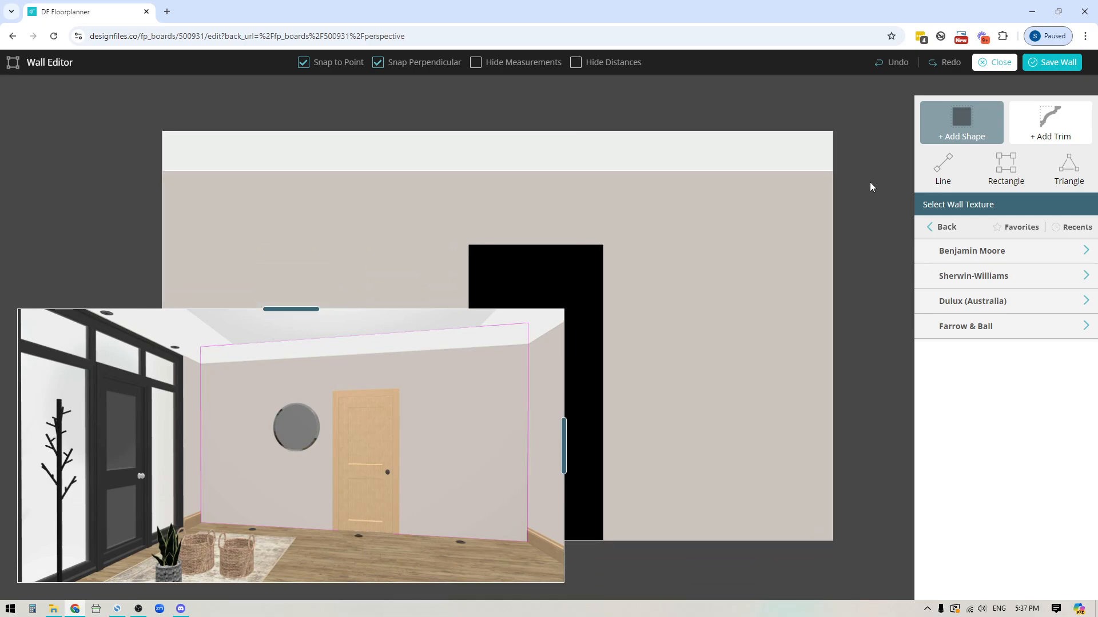
click(613, 156)
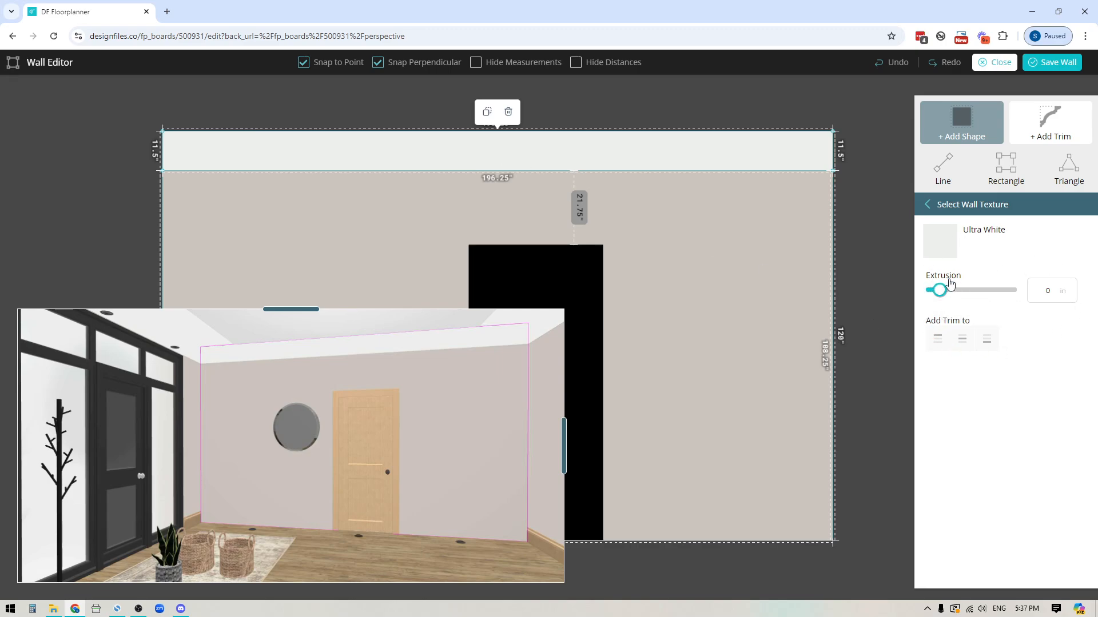
drag(1052, 290, 1003, 298)
text(24)
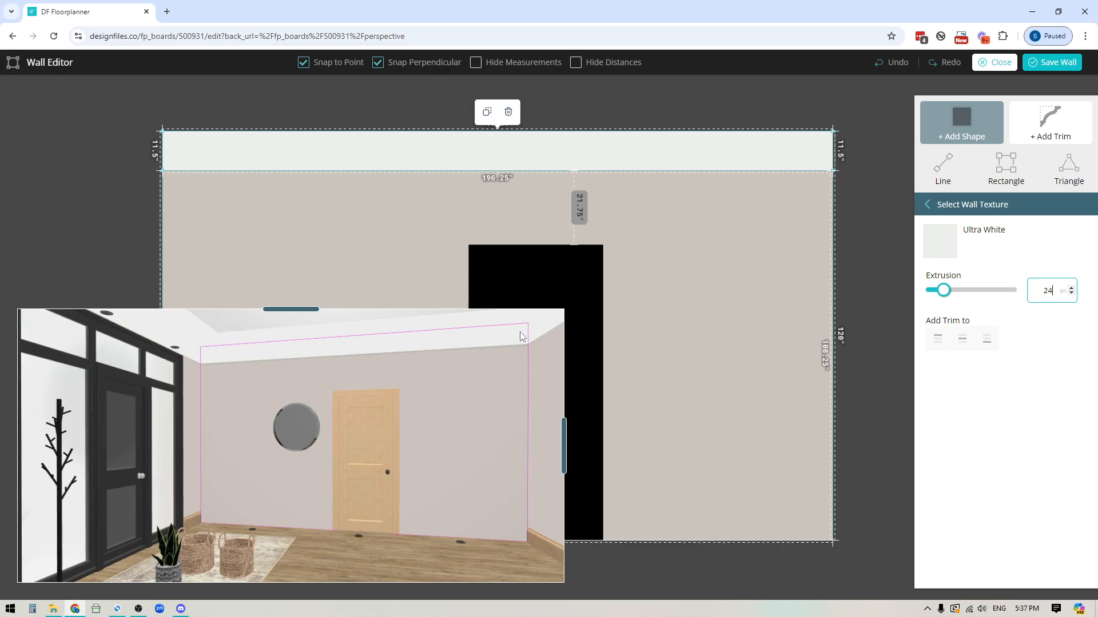
Step: Add the Baseboard 3 trim along the bottom of the wall and set its height to 8 inches
click(653, 575)
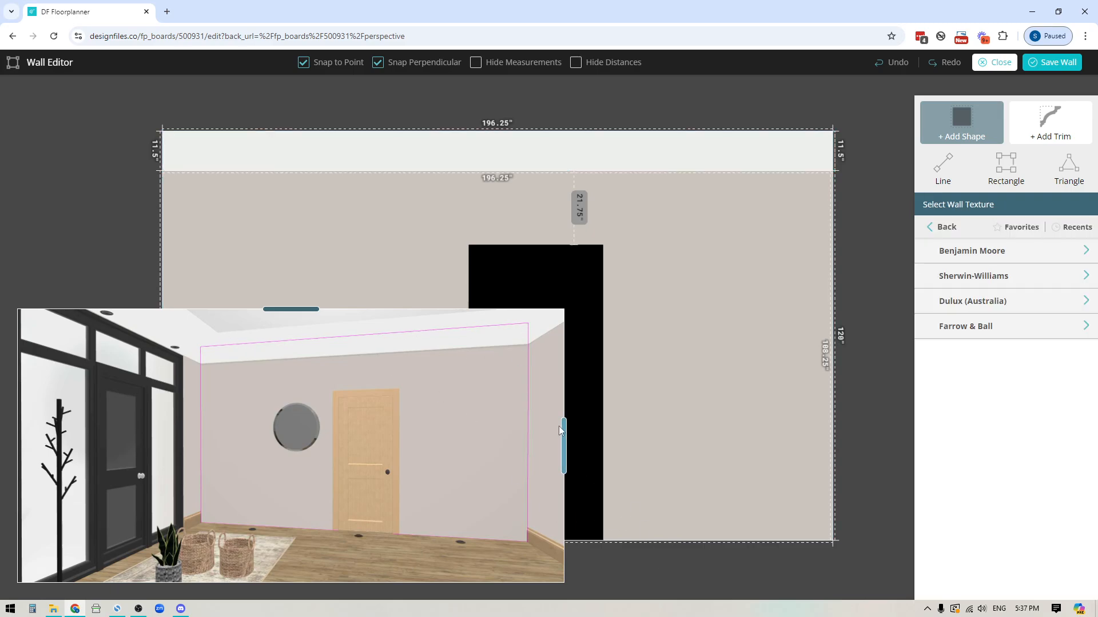
drag(565, 449, 442, 483)
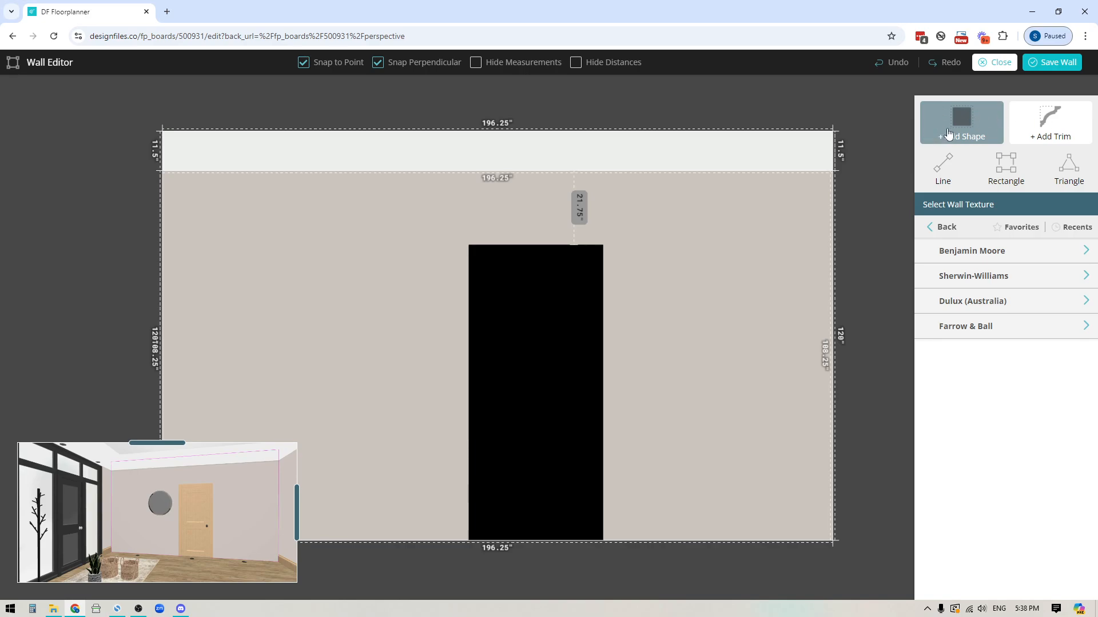
click(1042, 130)
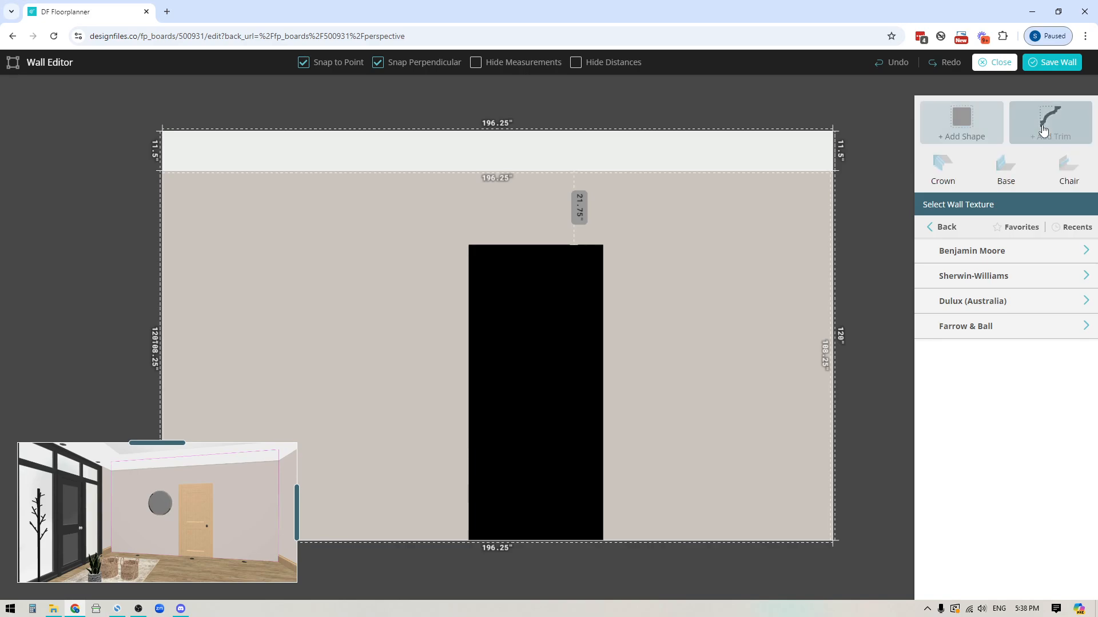
click(1000, 188)
scroll(1001, 406, down, 10)
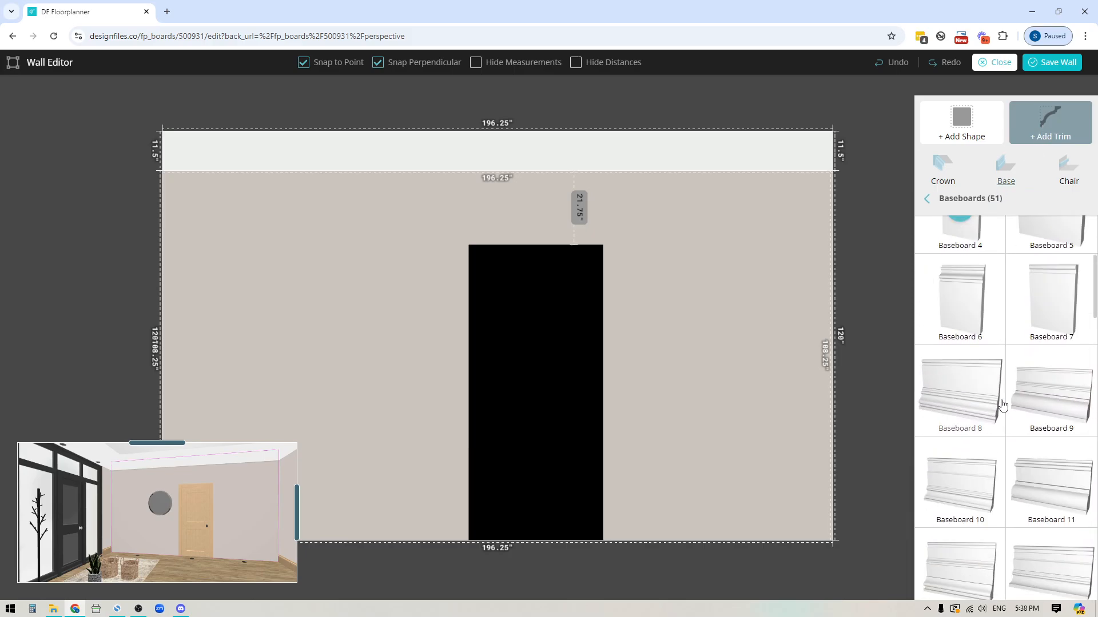
scroll(1006, 403, up, 10)
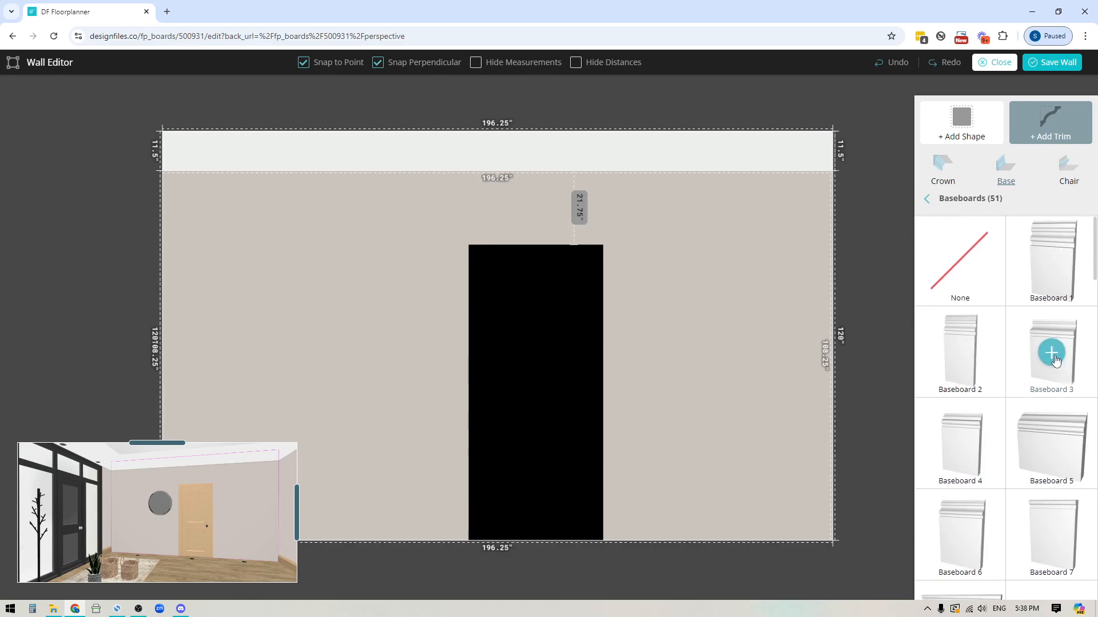
click(1052, 353)
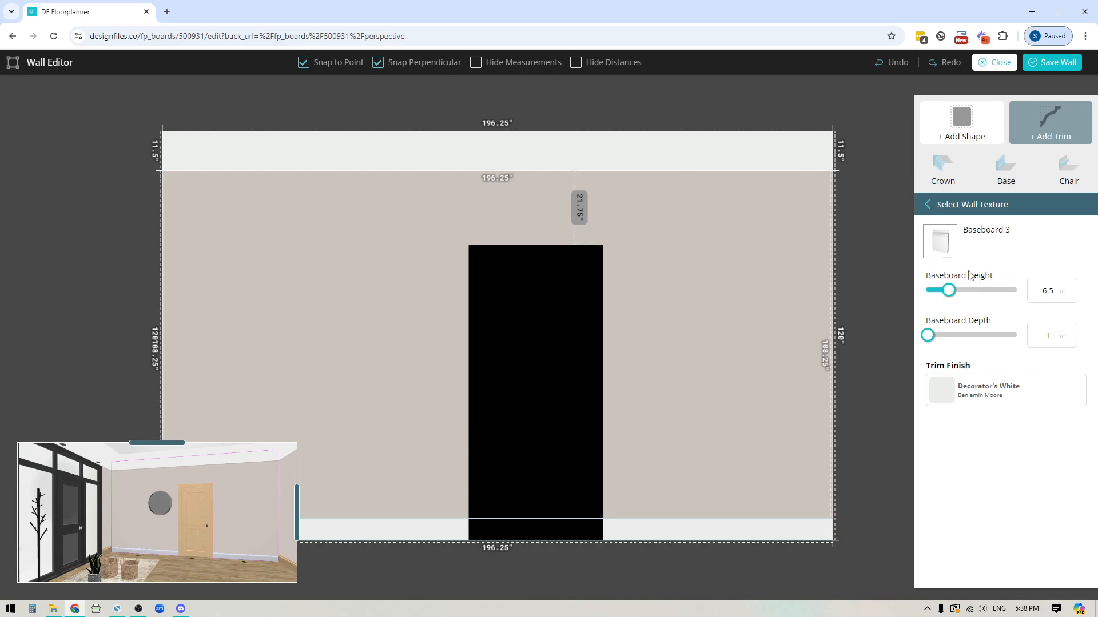
double_click(1047, 291)
text(8)
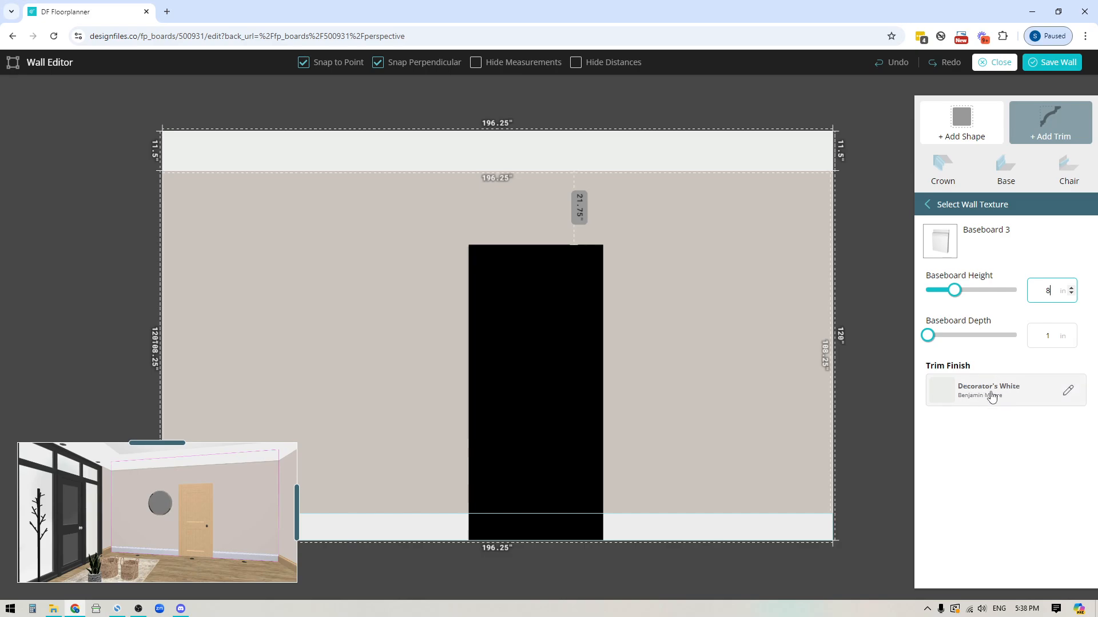
Step: Change the baseboard's trim finish to the birch fine wood texture already used in this design
click(1068, 393)
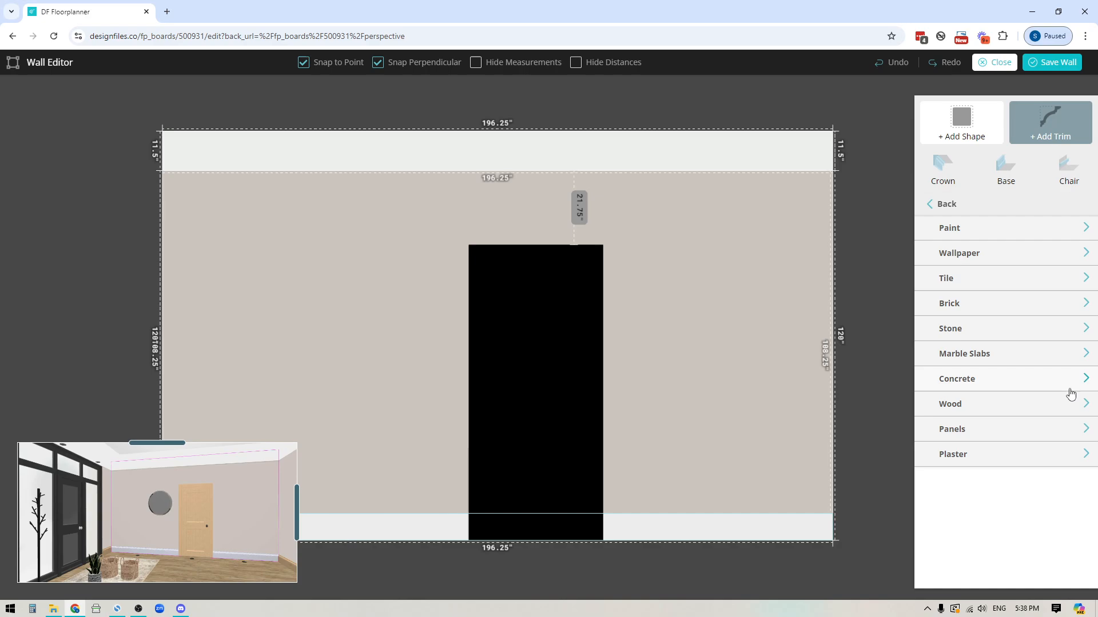
click(958, 409)
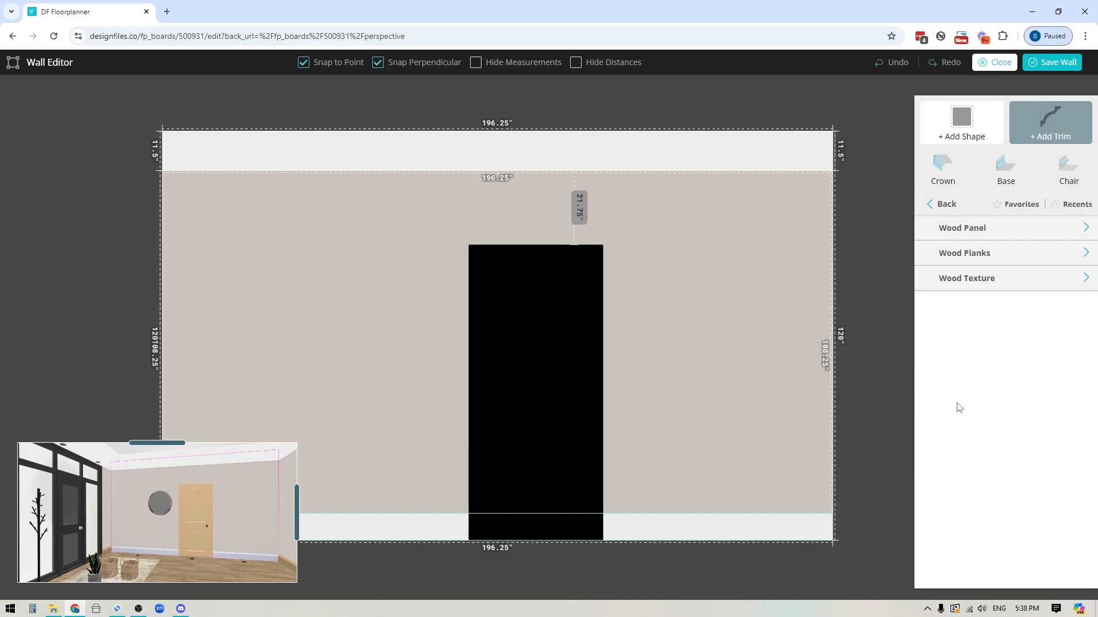
click(980, 277)
mouse_move(980, 411)
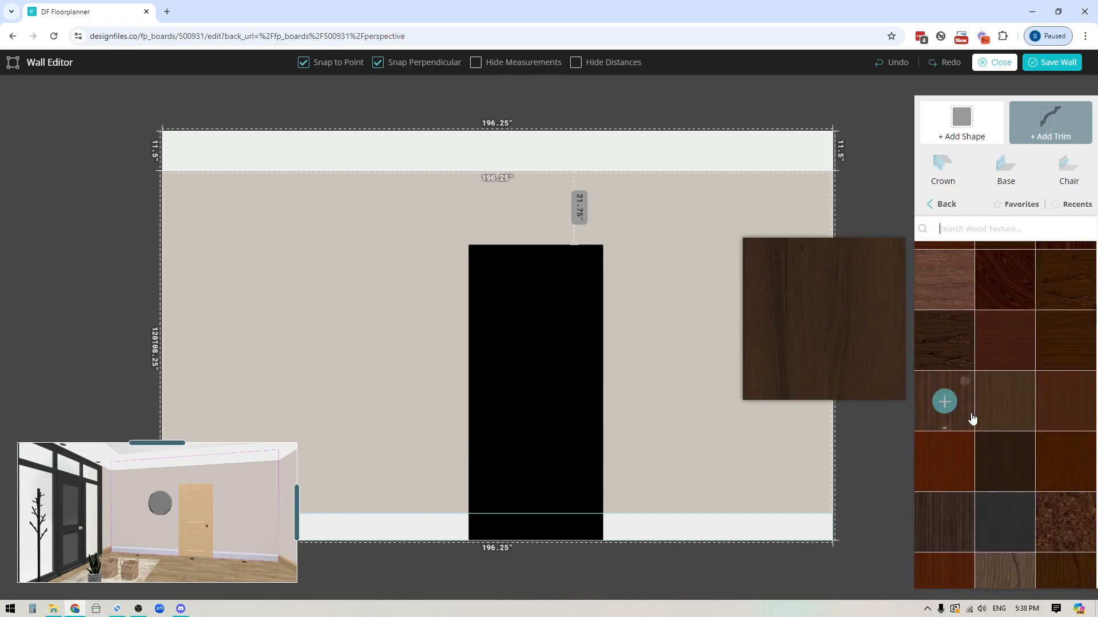
scroll(972, 419, down, 10)
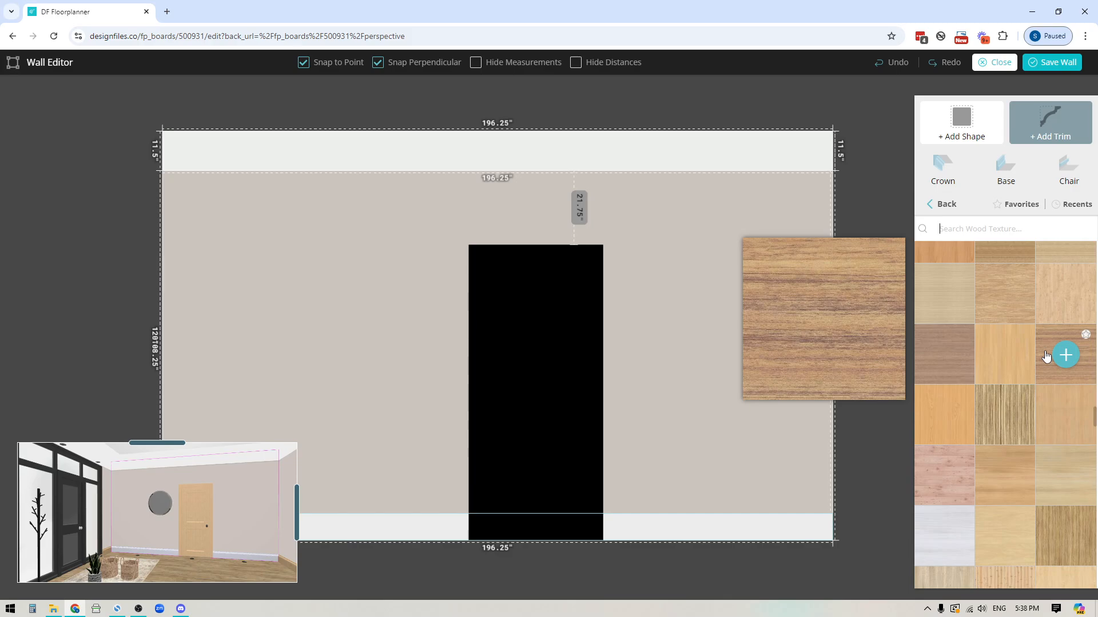
click(1079, 207)
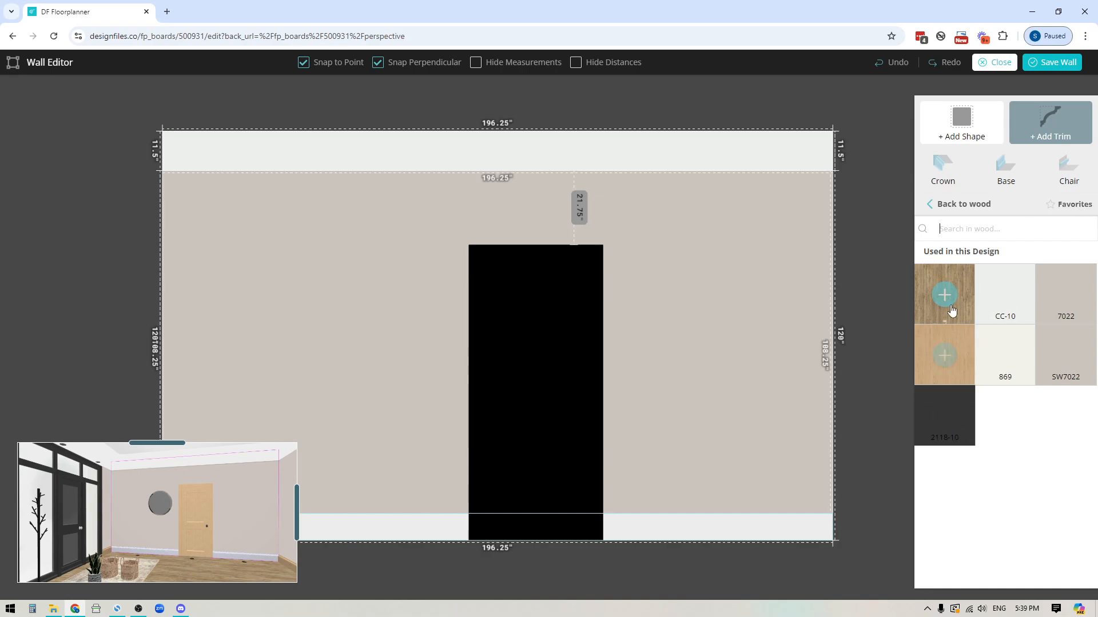
click(944, 355)
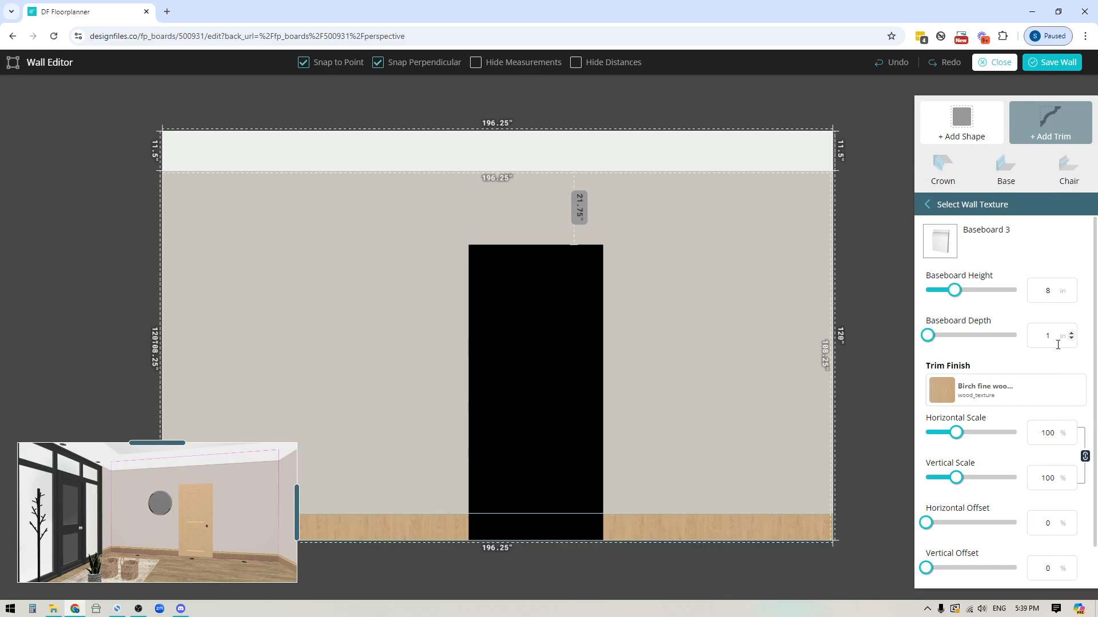
Step: Rotate the baseboard's birch wood texture by 89 degrees
scroll(977, 513, down, 1)
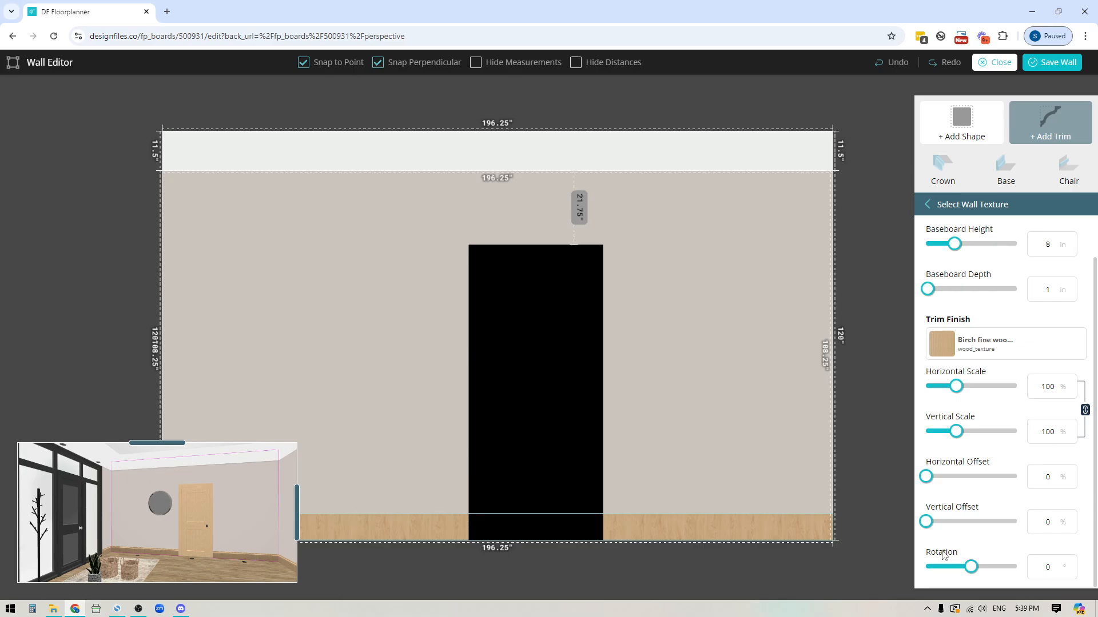
click(1032, 564)
text(89)
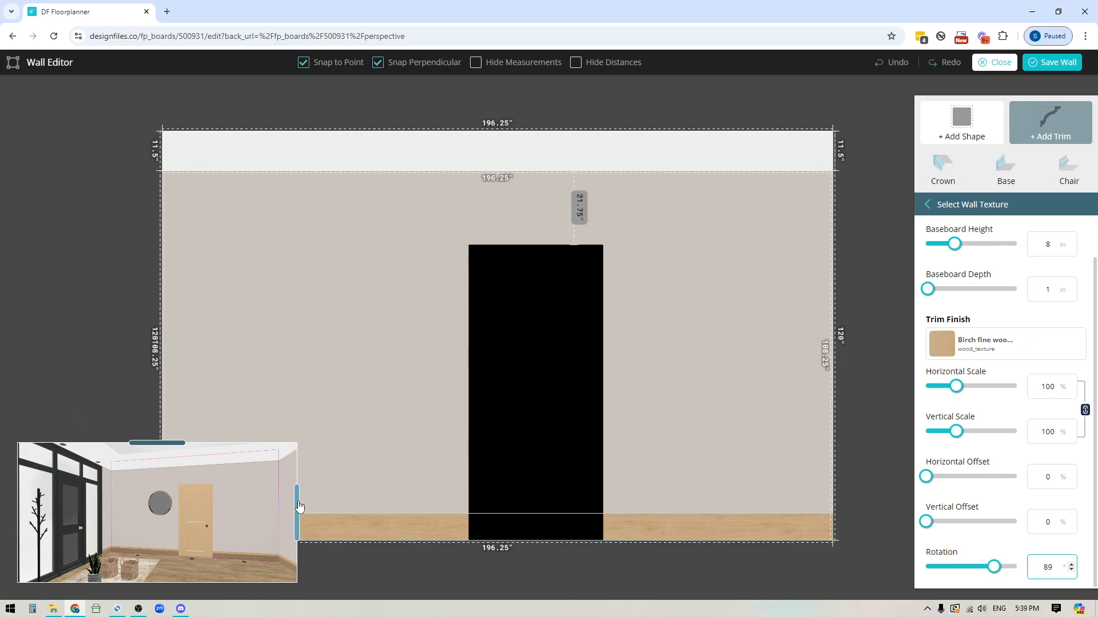
Step: Draw a rectangle above the baseboard from the wall's left edge toward the door, resizing it to about 82.5 by 5.5 inches
drag(295, 564, 383, 496)
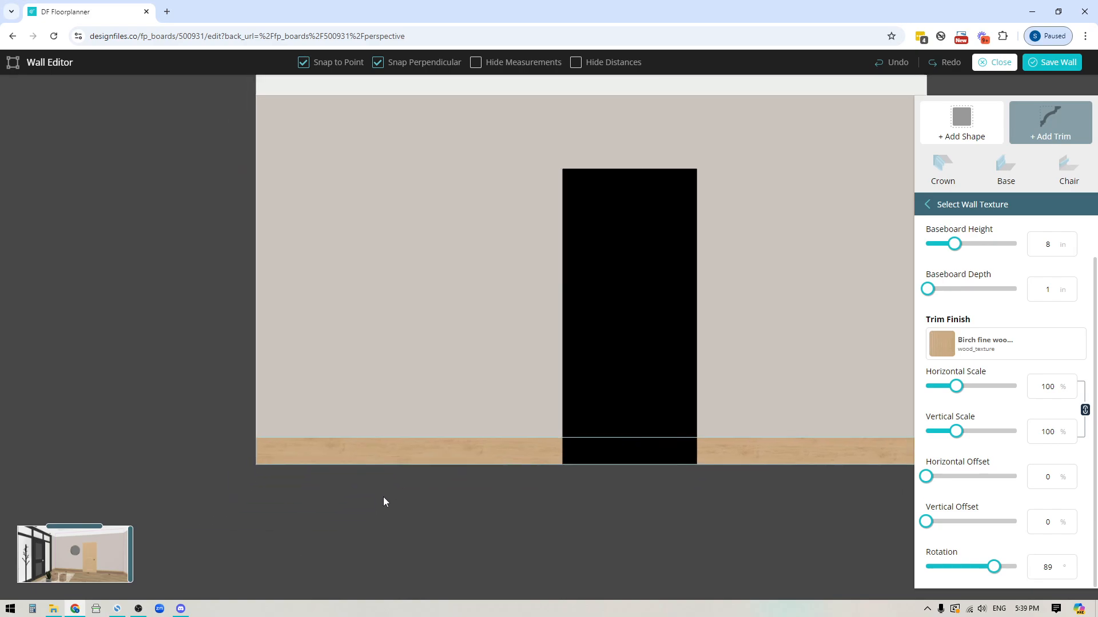
scroll(400, 499, up, 3)
drag(429, 535, 403, 609)
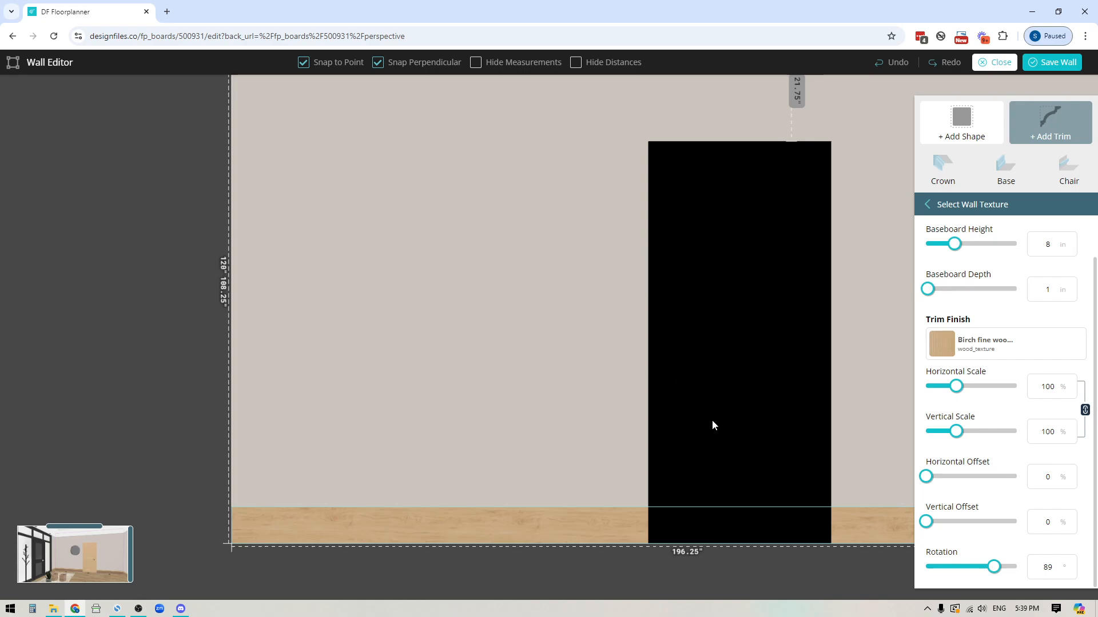
click(963, 121)
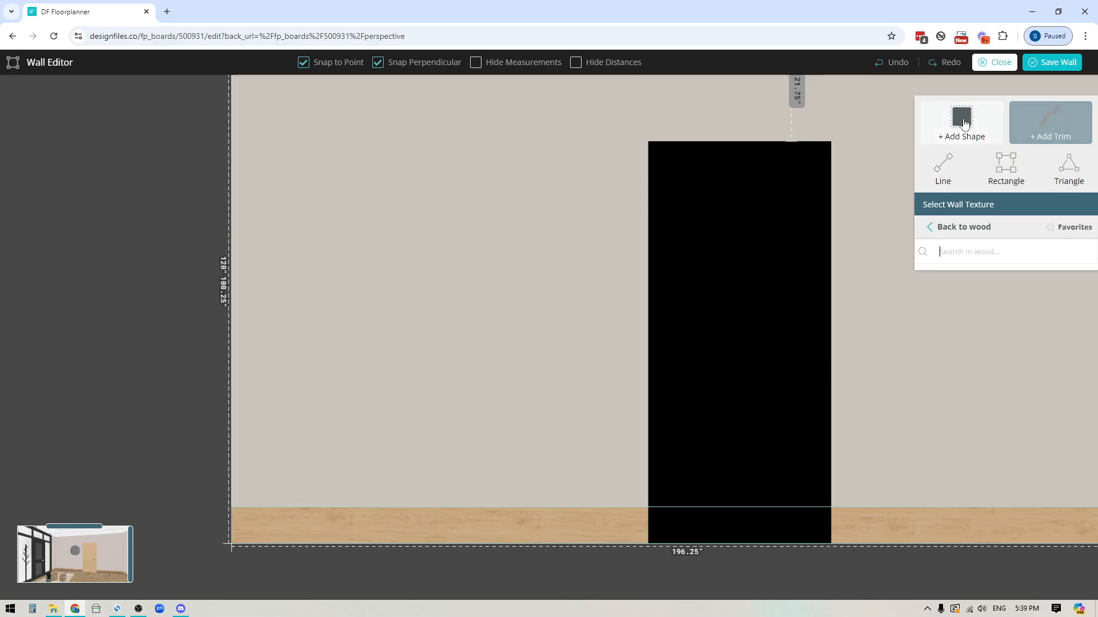
click(1006, 167)
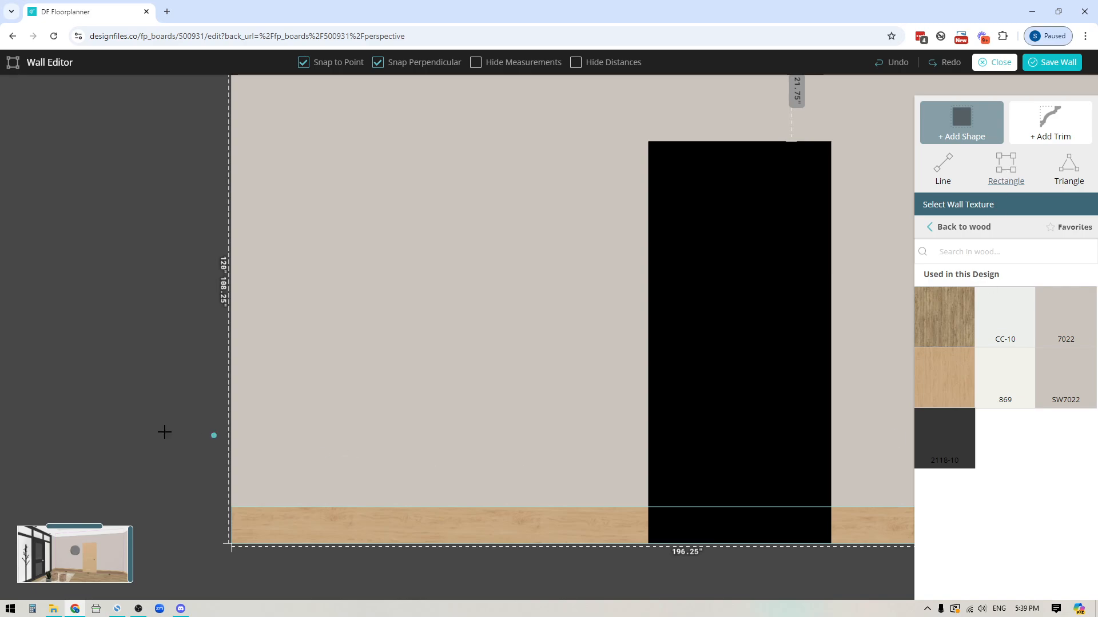
mouse_move(231, 403)
mouse_down()
mouse_move(507, 455)
mouse_move(616, 448)
mouse_up()
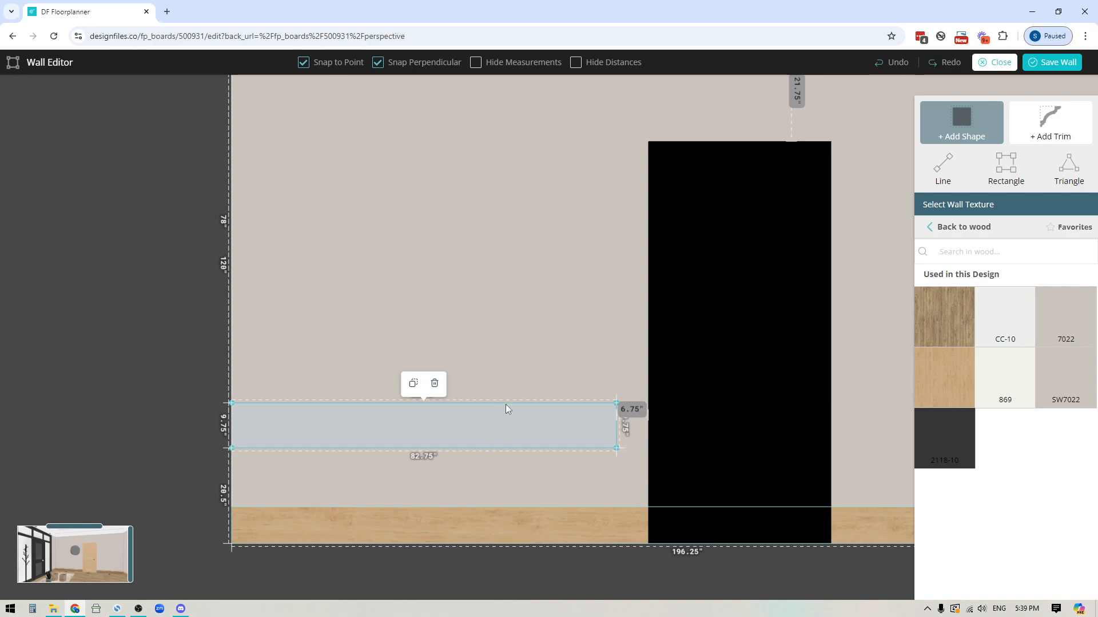
drag(505, 405, 510, 422)
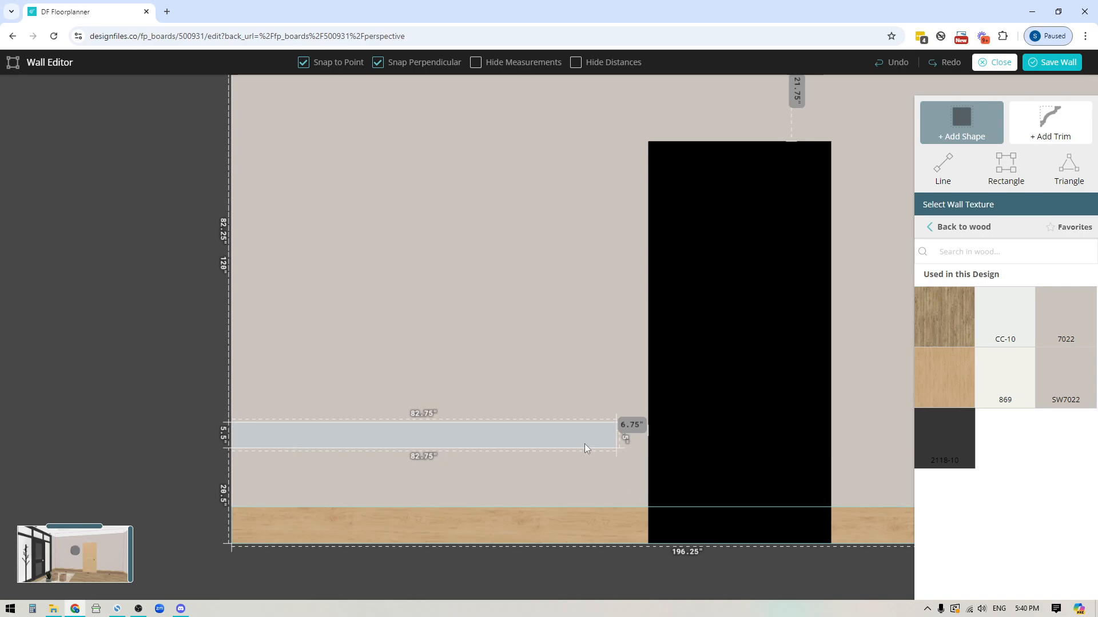
drag(617, 444, 615, 445)
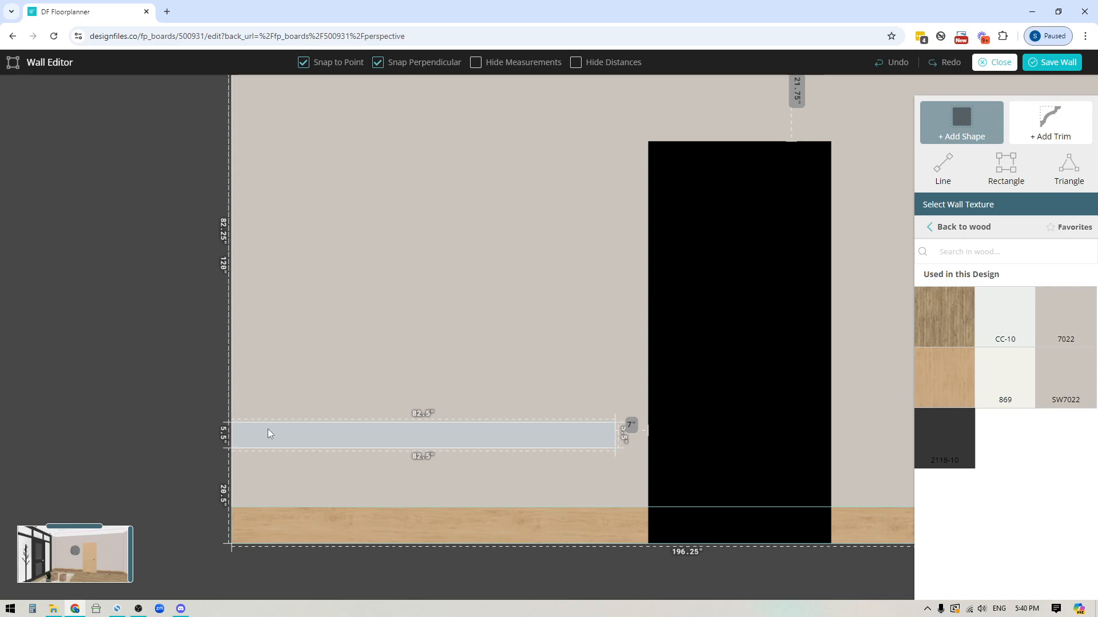
Step: Move the rectangle down until its lower edge sits 14.5 inches above the bottom of the wall
click(299, 441)
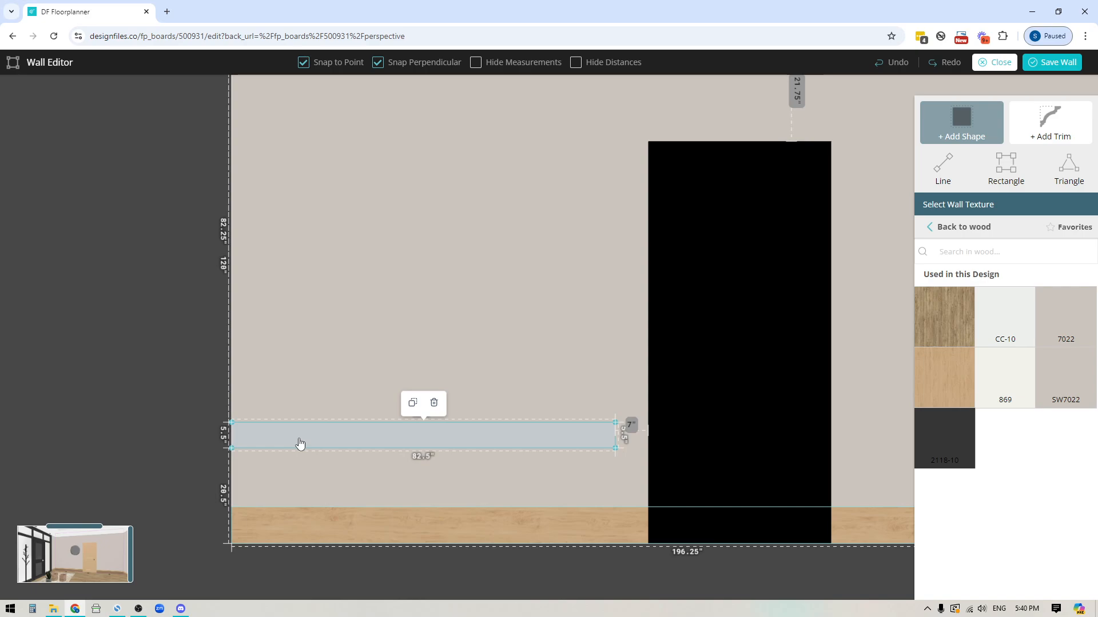
key(Down)
key(Down)
key(Down)
key(Down)
key(Down)
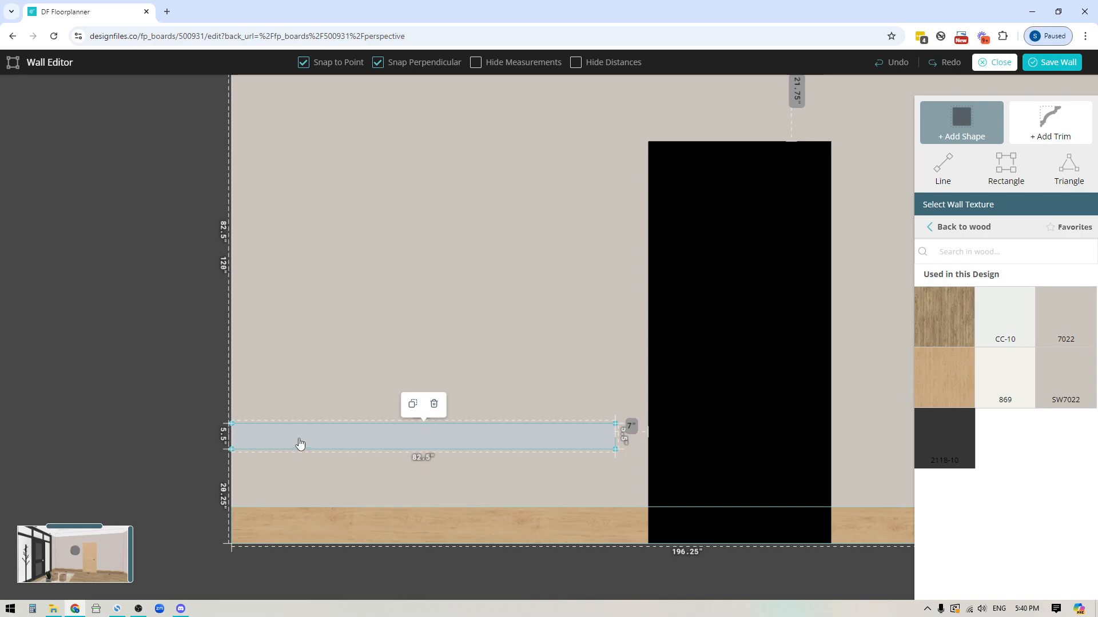
key(Down)
key(Down)
key(Down)
key(Down)
key(Down)
key(Down)
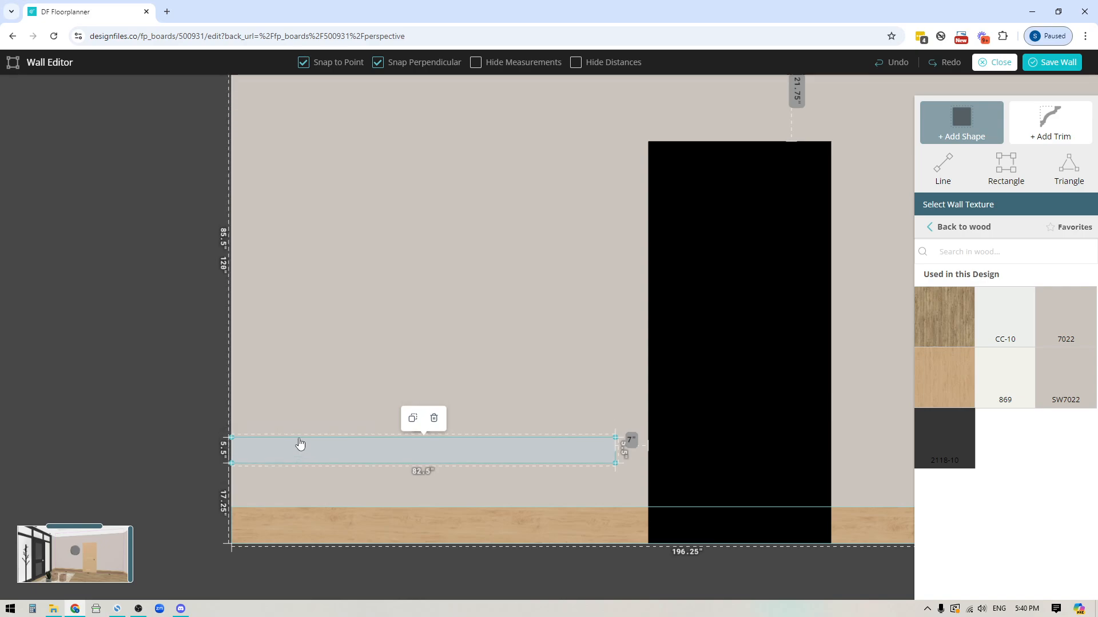
key(Down)
key(Down)
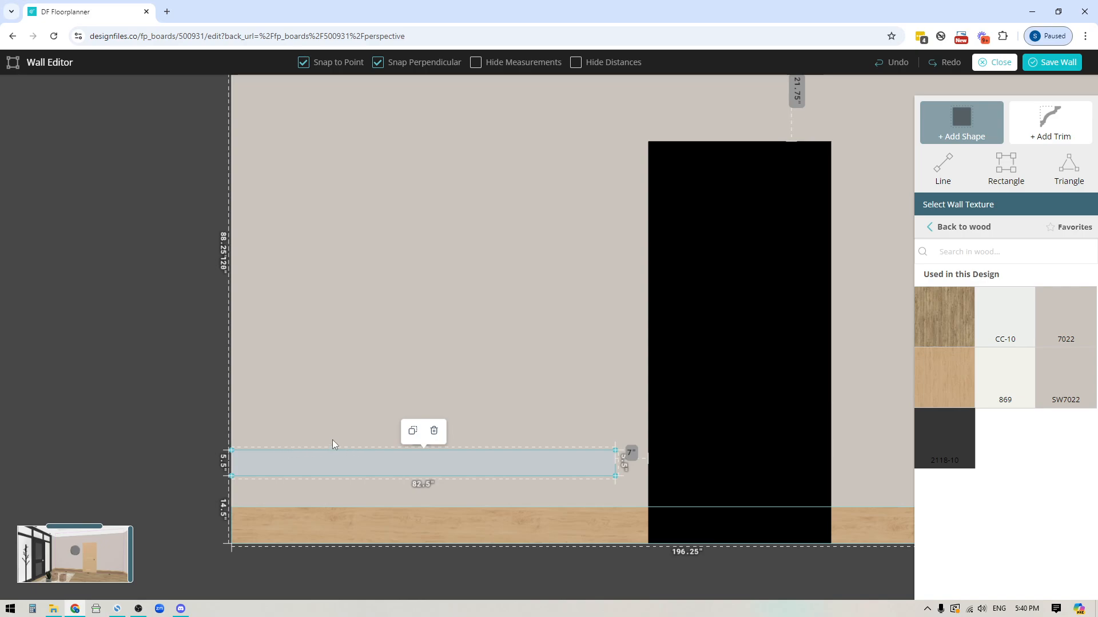
Step: Apply the Larch light wood fine texture seamless 16840 to the rectangle above the baseboard
mouse_move(962, 441)
click(956, 227)
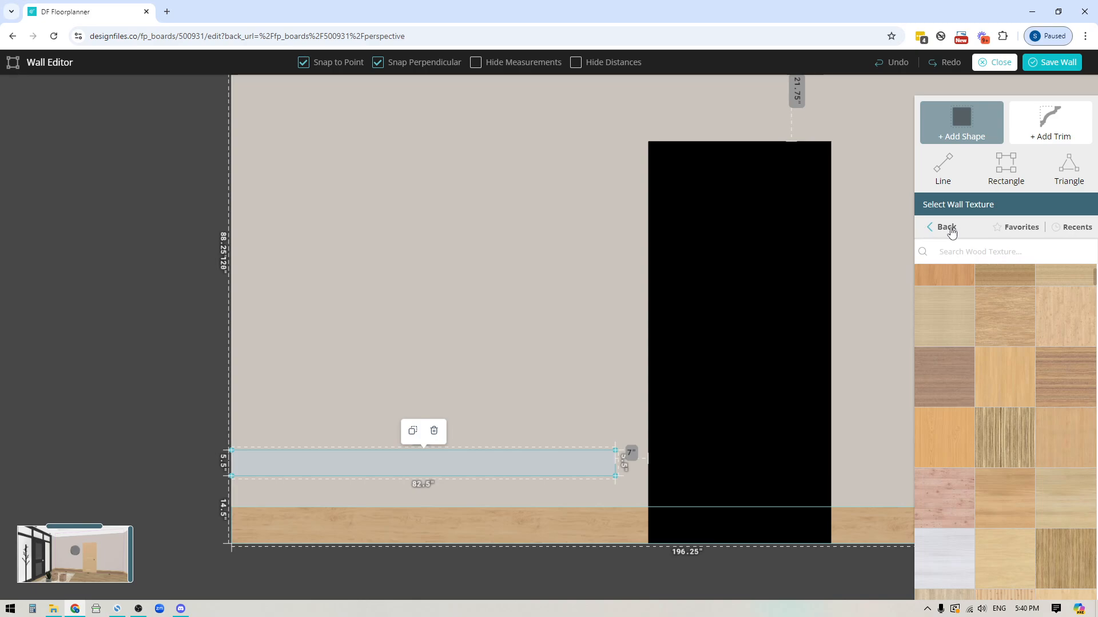
scroll(1000, 354, down, 5)
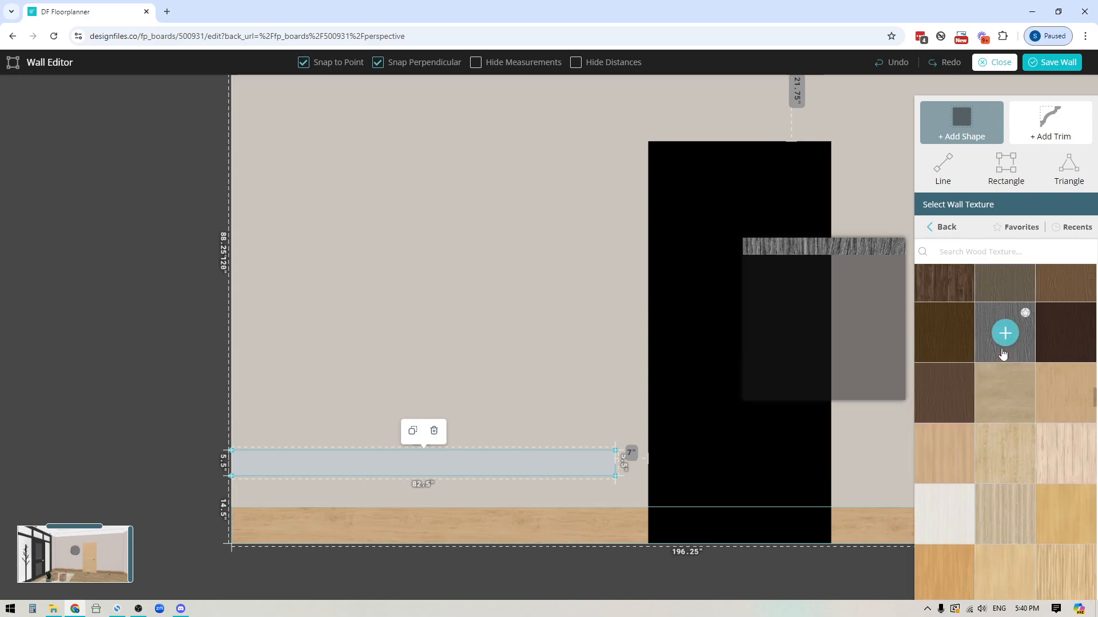
scroll(1002, 355, up, 5)
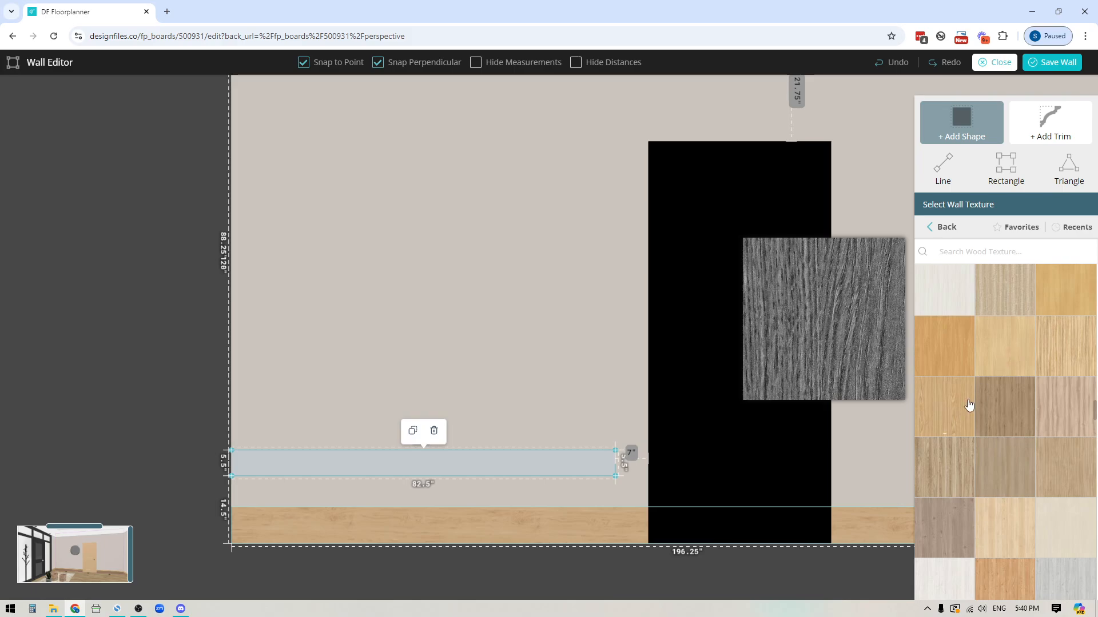
scroll(969, 405, up, 1)
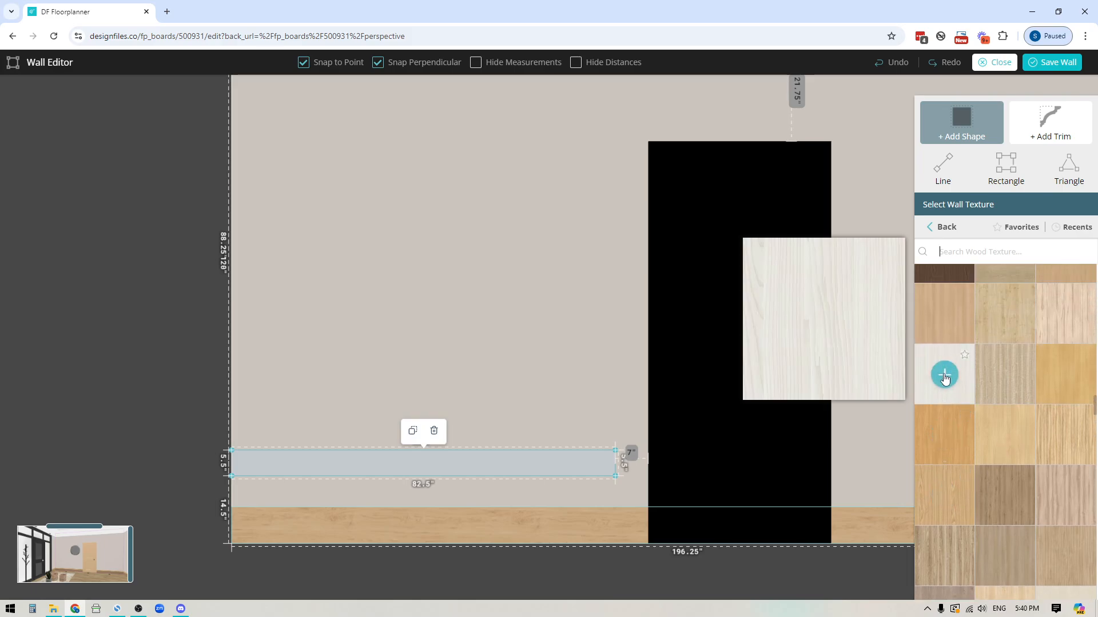
scroll(945, 379, down, 1)
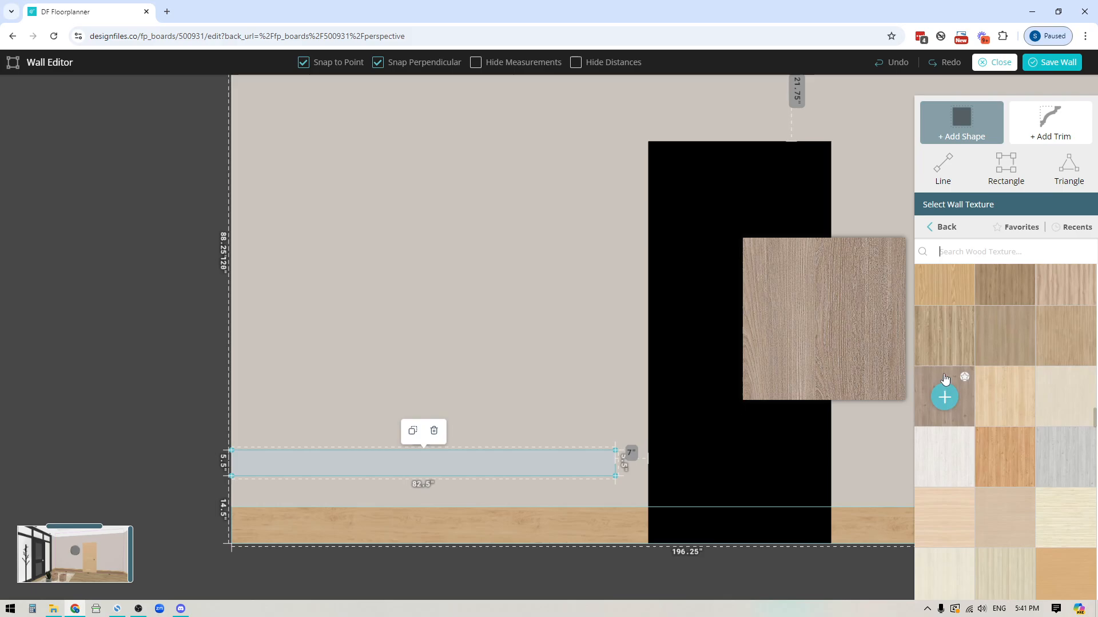
scroll(944, 380, down, 1)
scroll(944, 379, down, 1)
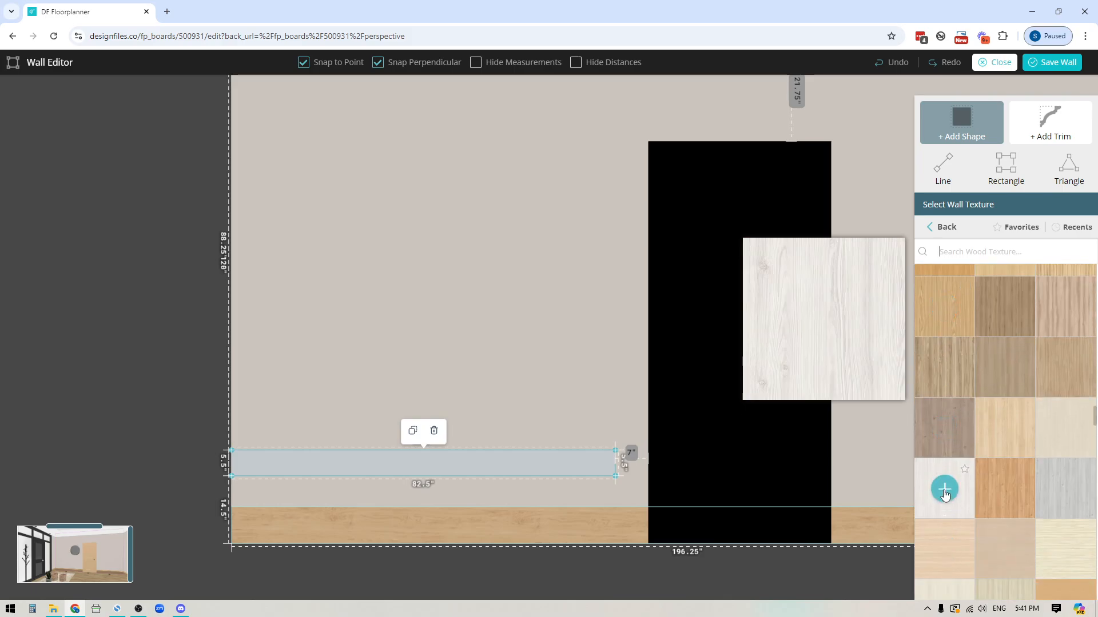
drag(946, 492, 531, 474)
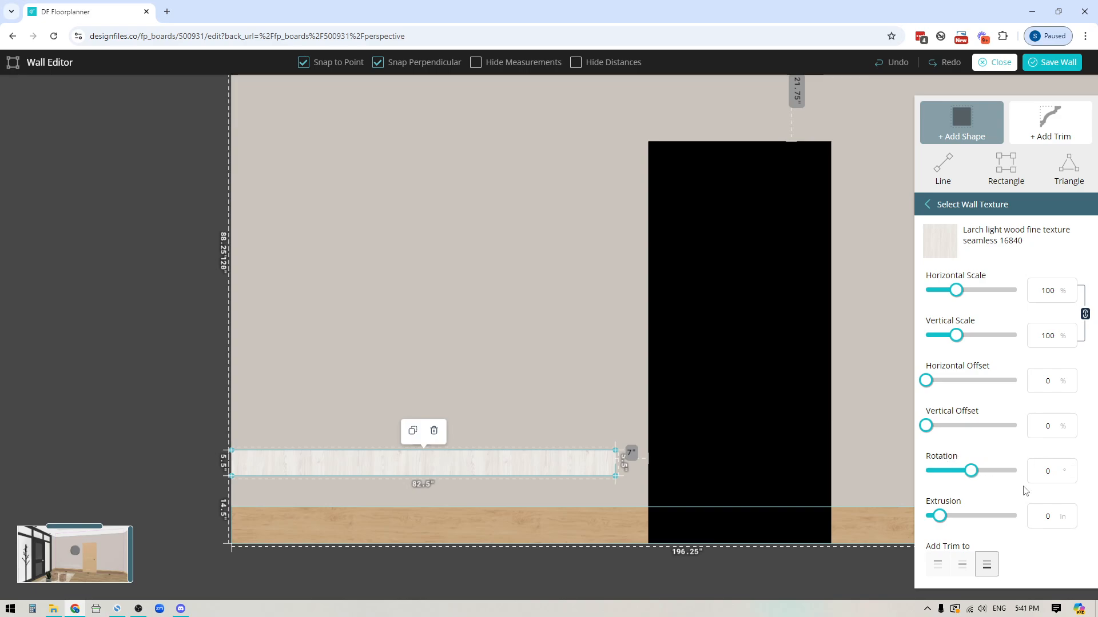
Step: Rotate the rectangle's larch texture by 90 degrees and enlarge the 3D room preview
click(1047, 471)
text(9)
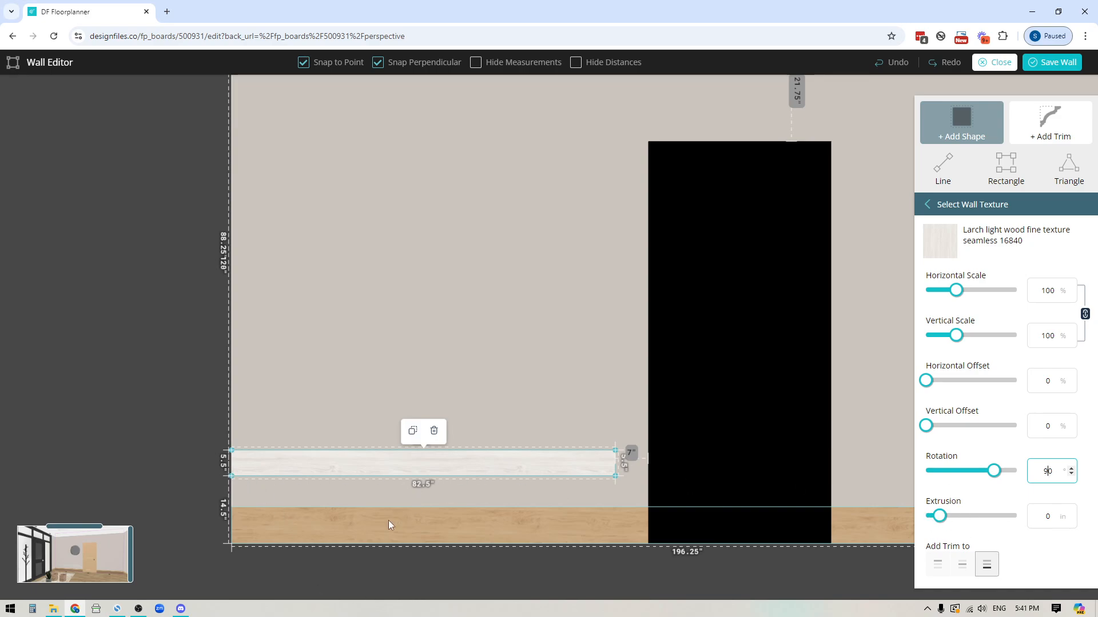
drag(132, 550, 274, 540)
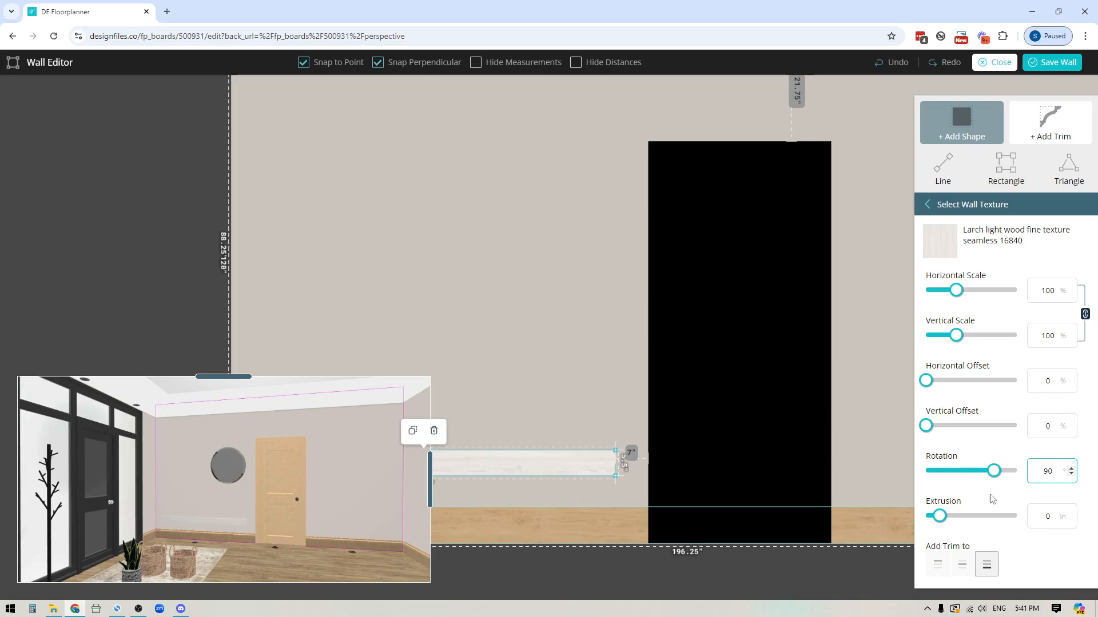
Step: Extrude the larch-textured bench rectangle 20 inches and shrink the 3D room preview
click(1045, 518)
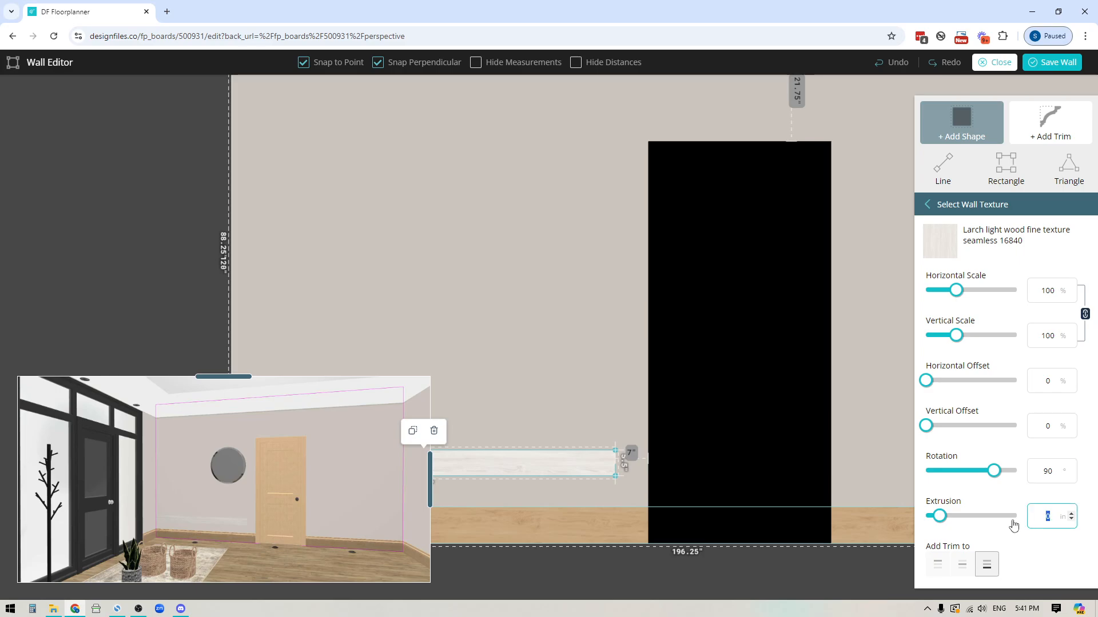
text(18)
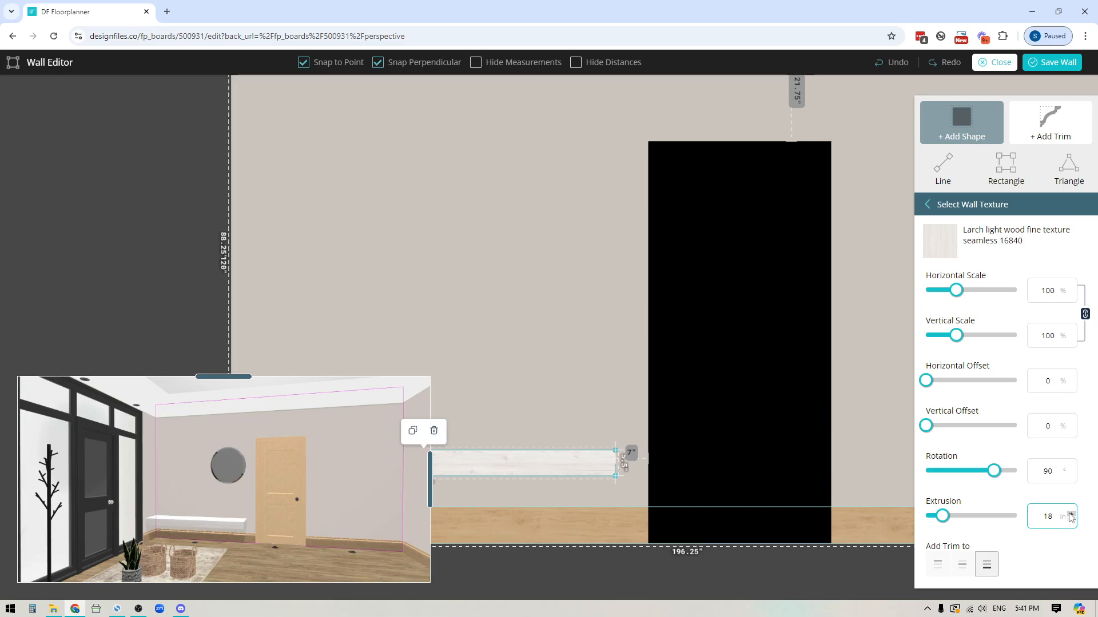
key(Up)
key(Up)
drag(430, 485, 315, 497)
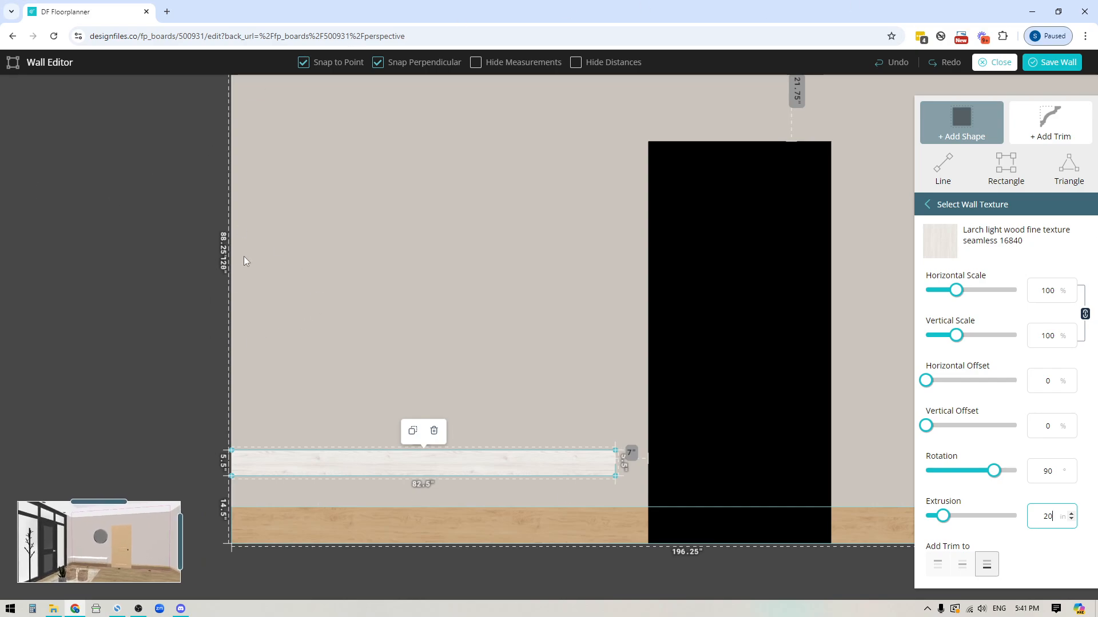
Step: Draw a rectangle about 48.5 by 88.25 inches at the wall's left edge, spanning from the white top strip down to the bench
scroll(183, 246, down, 3)
drag(359, 516, 492, 424)
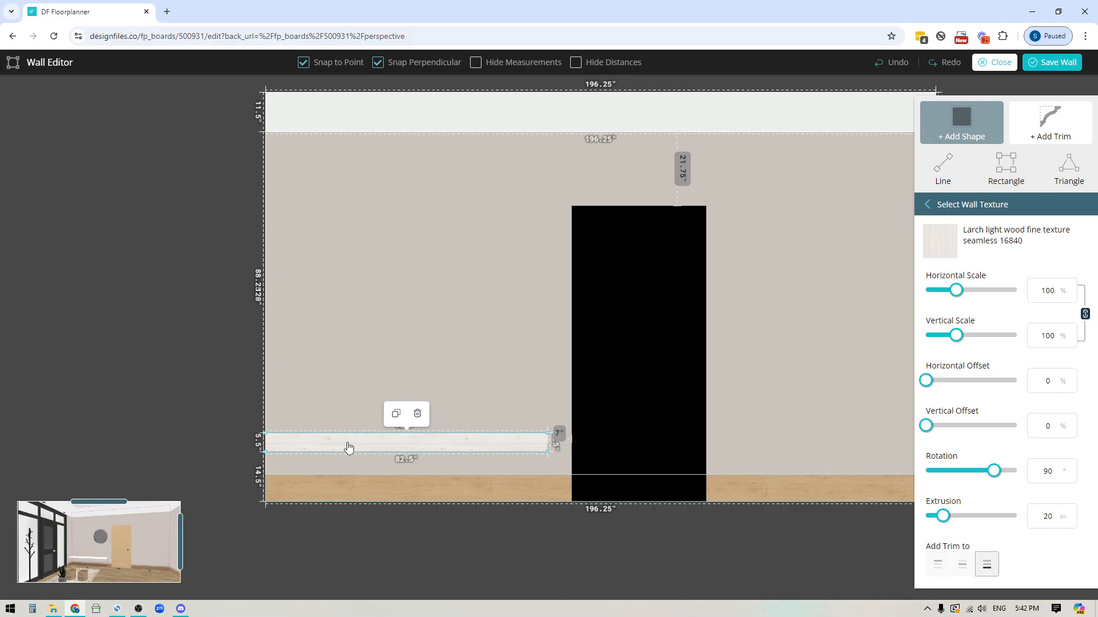
click(1006, 166)
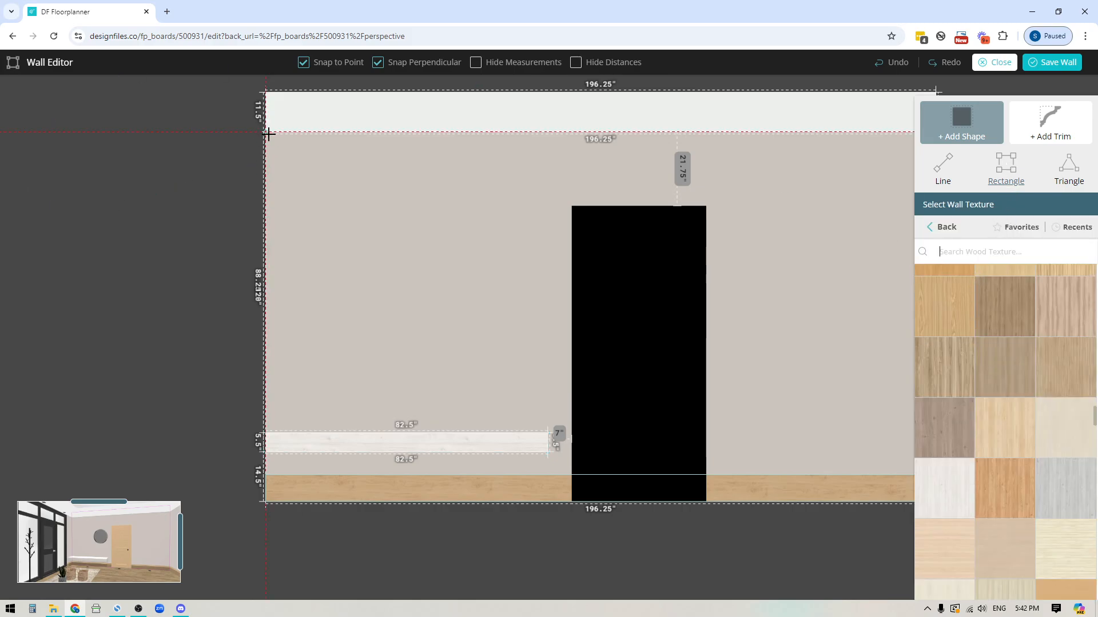
drag(265, 132, 431, 433)
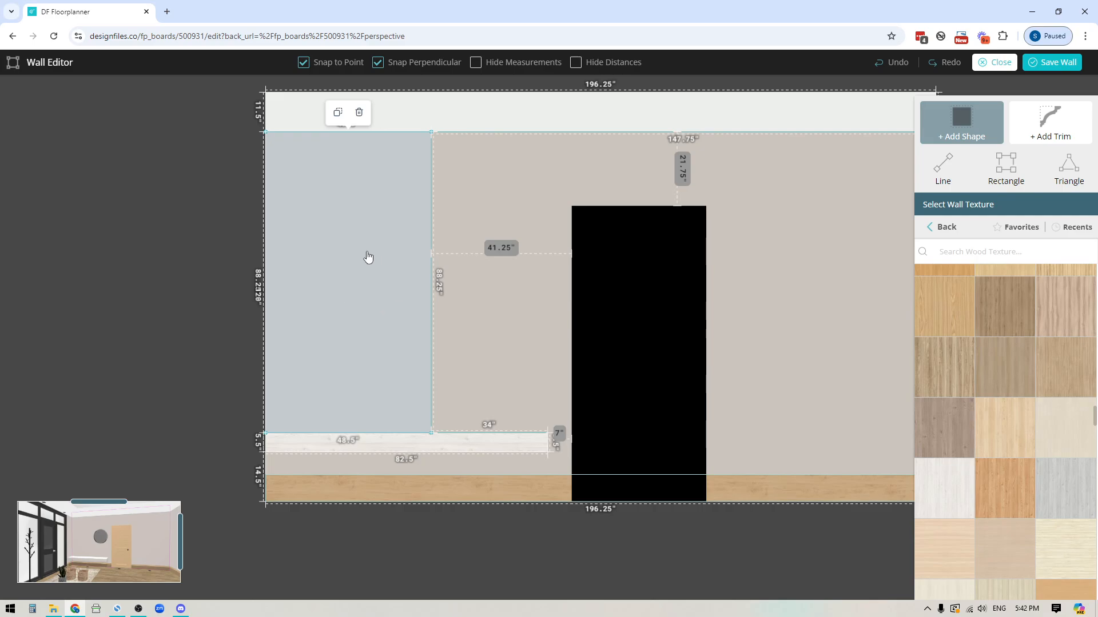
Step: Narrow the tall rectangle above the bench to 48 inches wide by moving its edge nearest the door
scroll(313, 351, up, 3)
drag(257, 322, 49, 323)
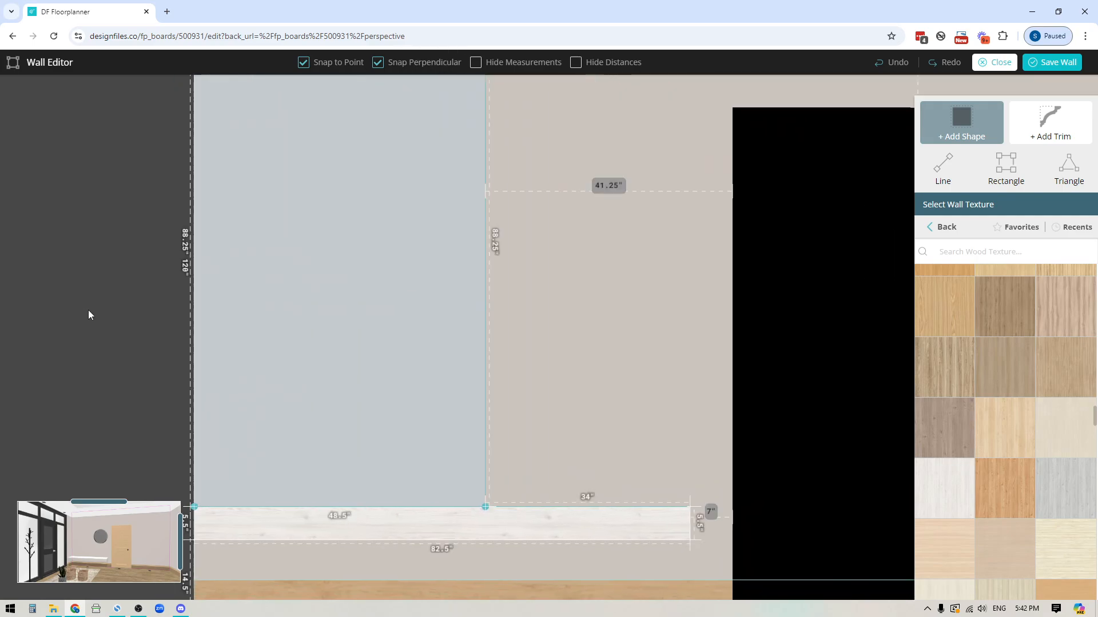
scroll(91, 320, up, 3)
drag(294, 410, 131, 339)
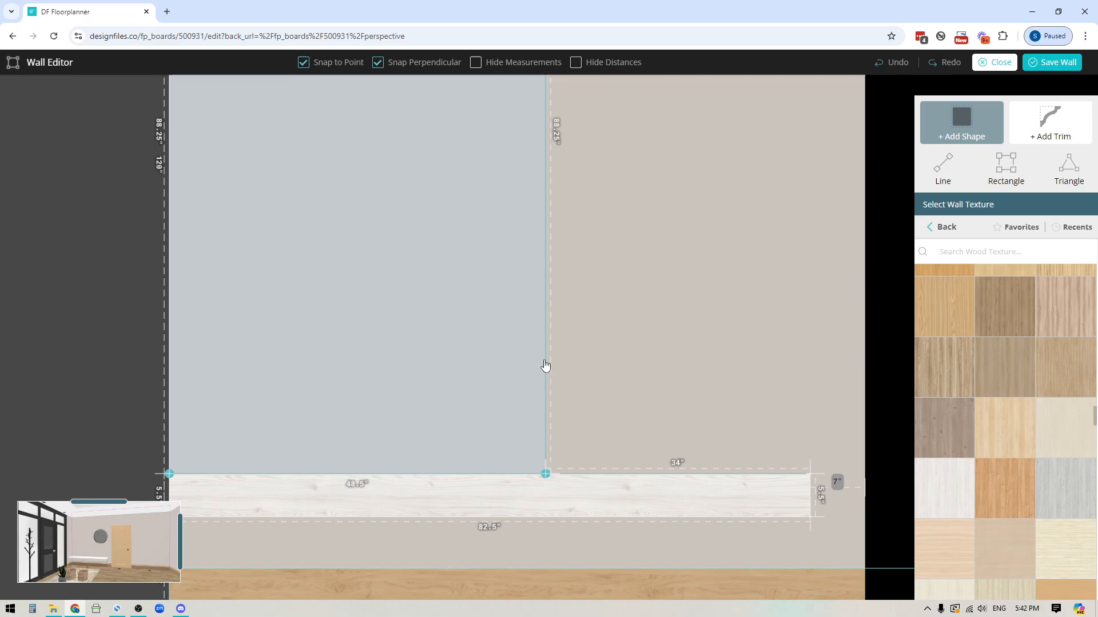
drag(546, 359, 542, 359)
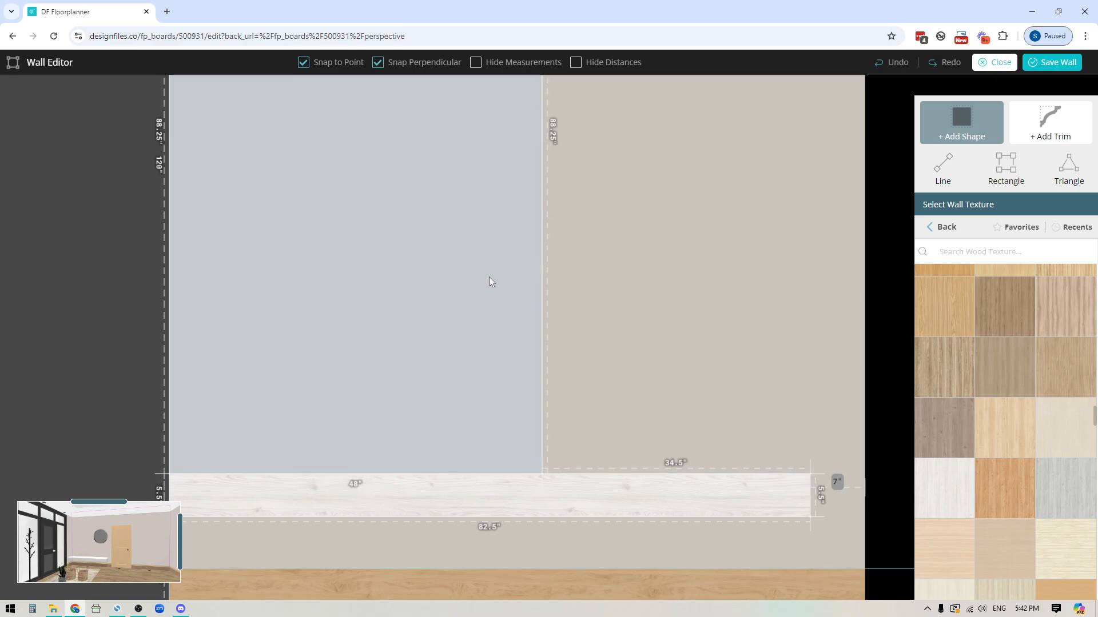
Step: Apply the wood panel texture wooden slats Pbr texture seamless 22232 to the tall rectangle above the bench
scroll(437, 315, down, 4)
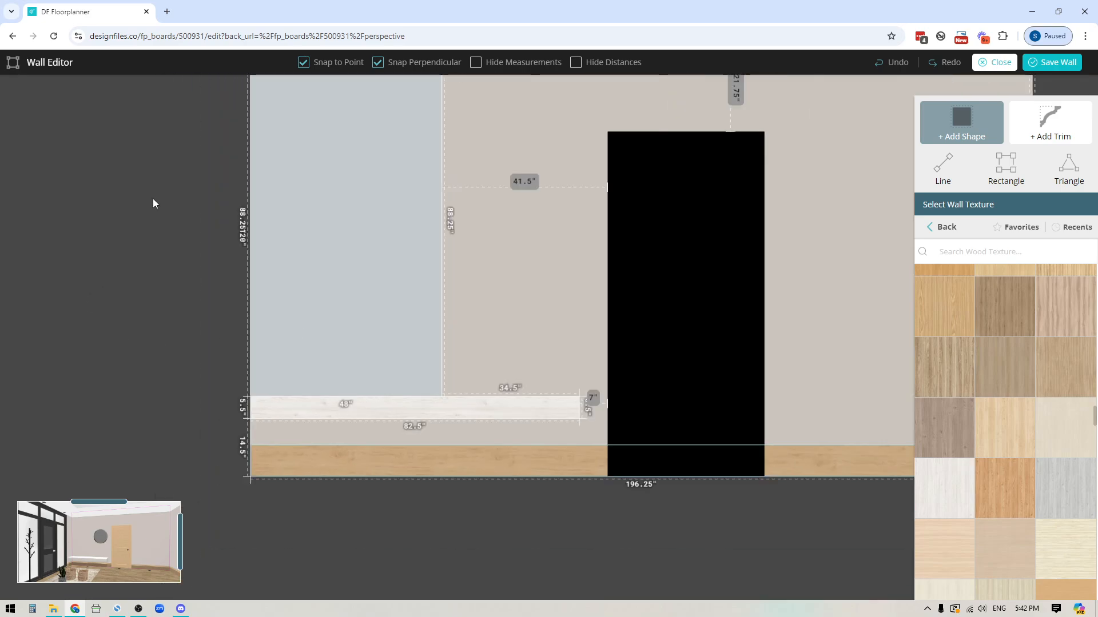
drag(153, 199, 233, 297)
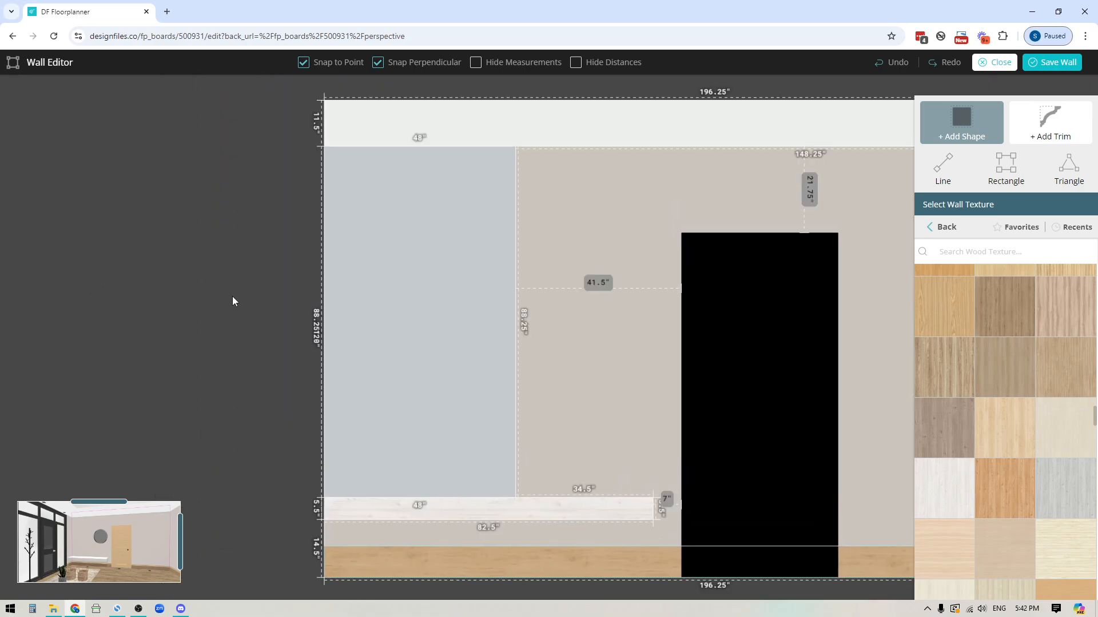
click(947, 229)
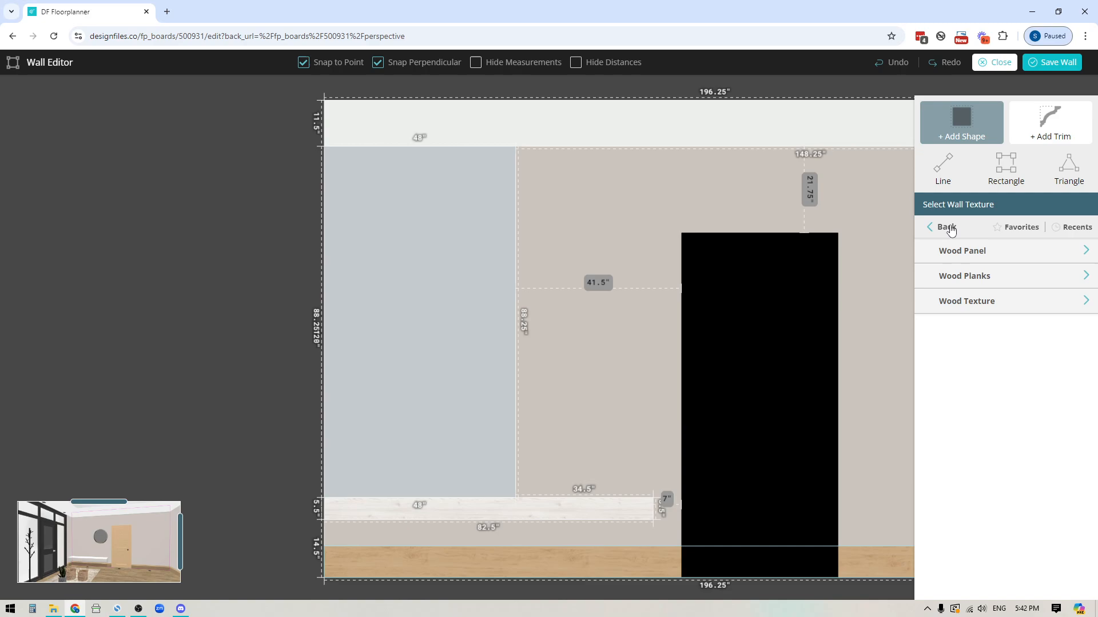
click(972, 251)
scroll(1037, 499, down, 10)
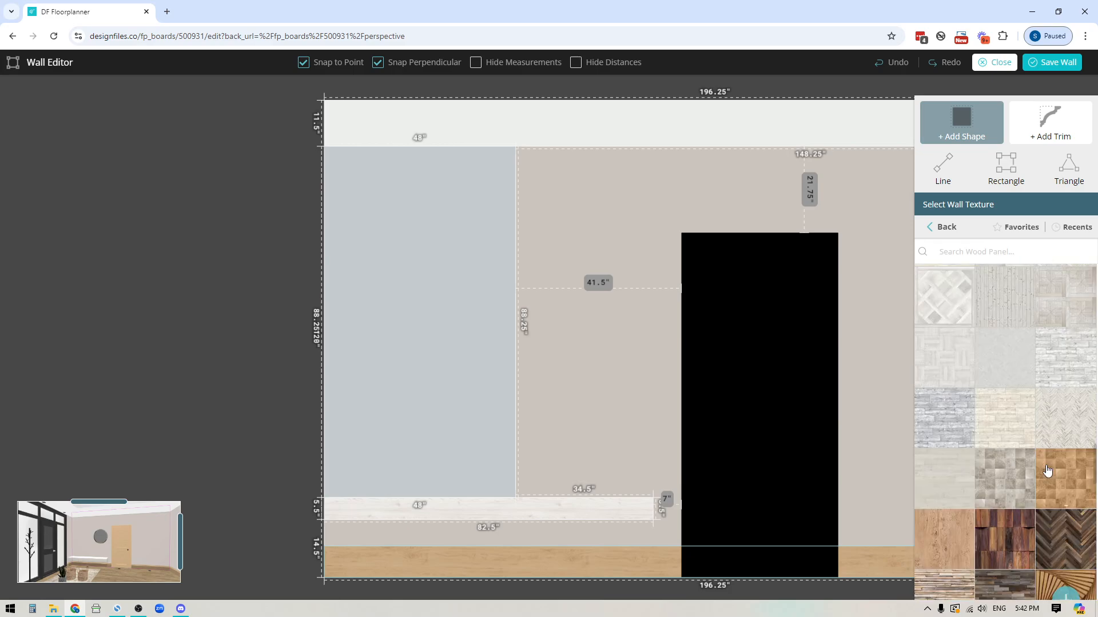
click(1064, 414)
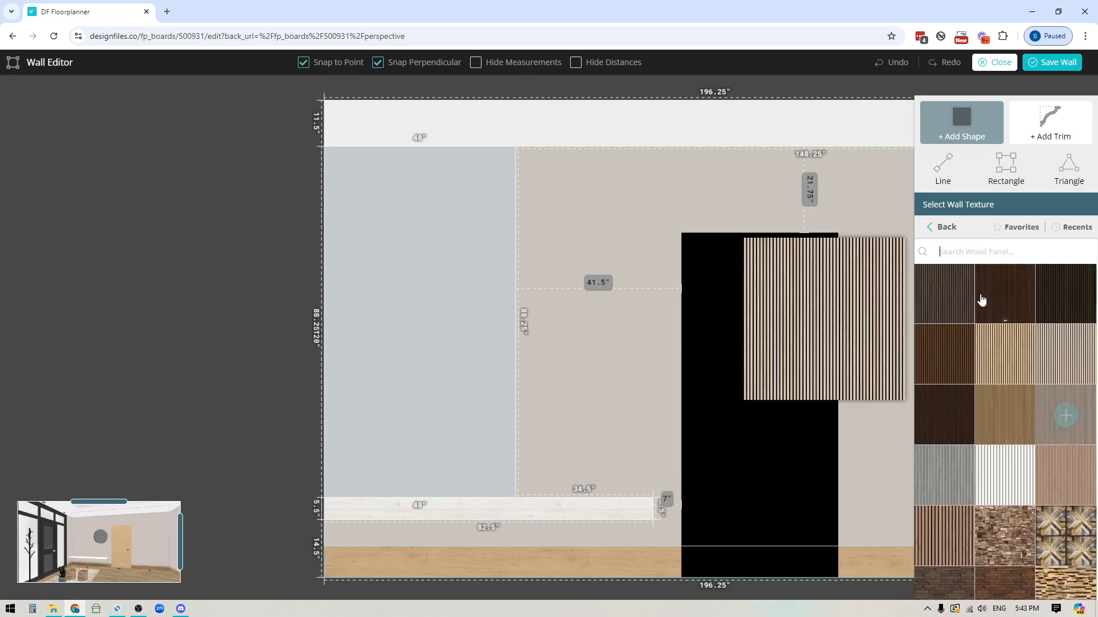
click(1005, 355)
drag(961, 378, 398, 258)
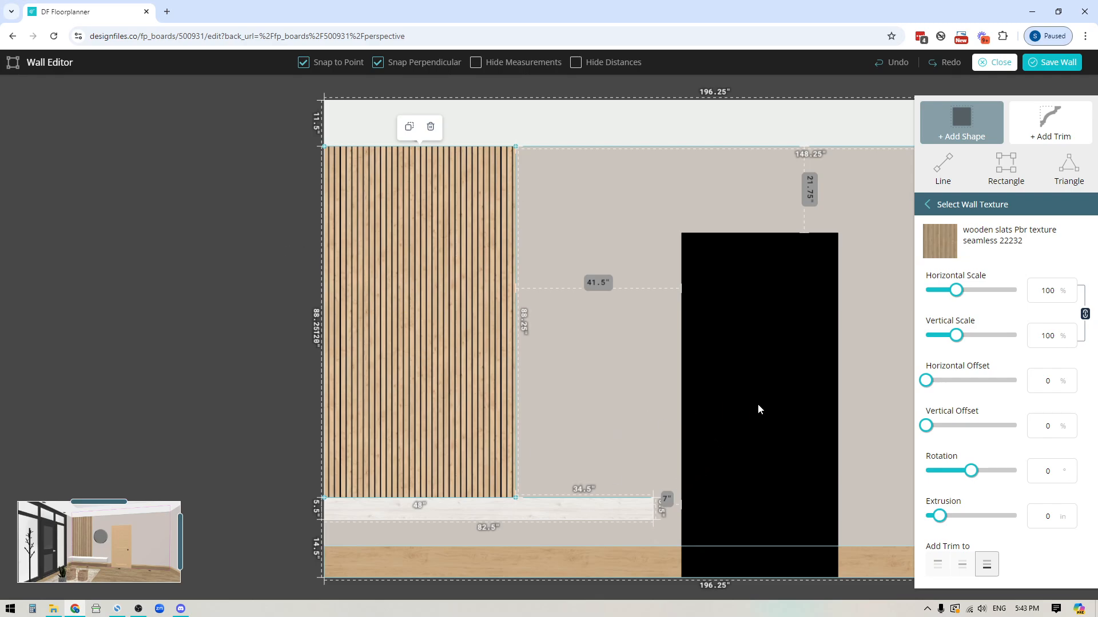
Step: Try rotating the slat texture to 45 and 90 degrees, and return its rotation to 0
drag(1059, 473, 1024, 478)
text(45)
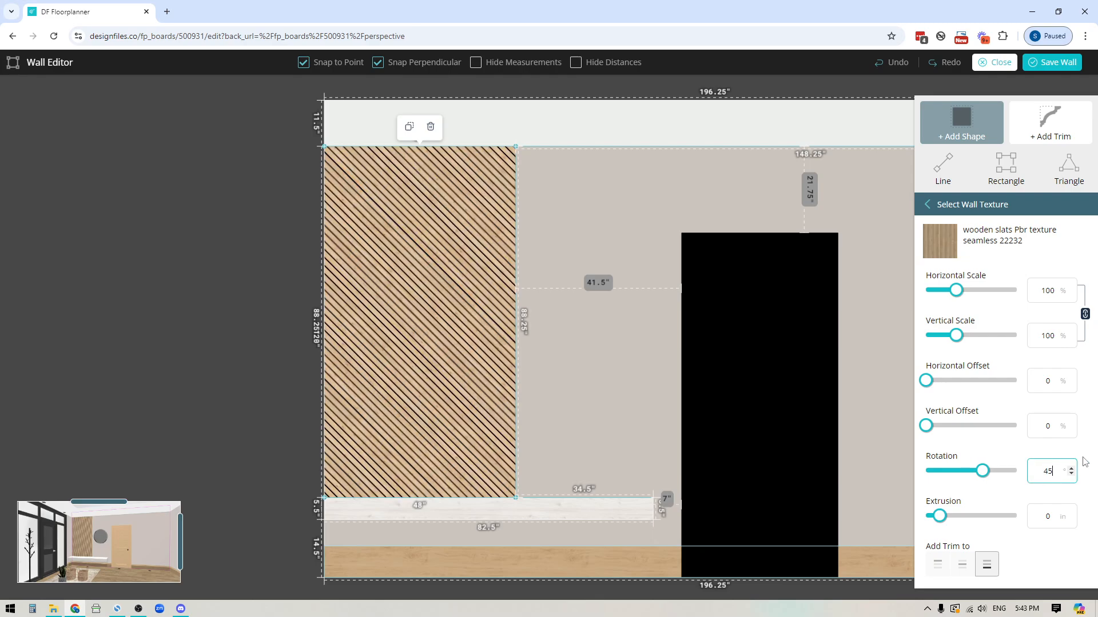
drag(1057, 471, 1025, 470)
text(90)
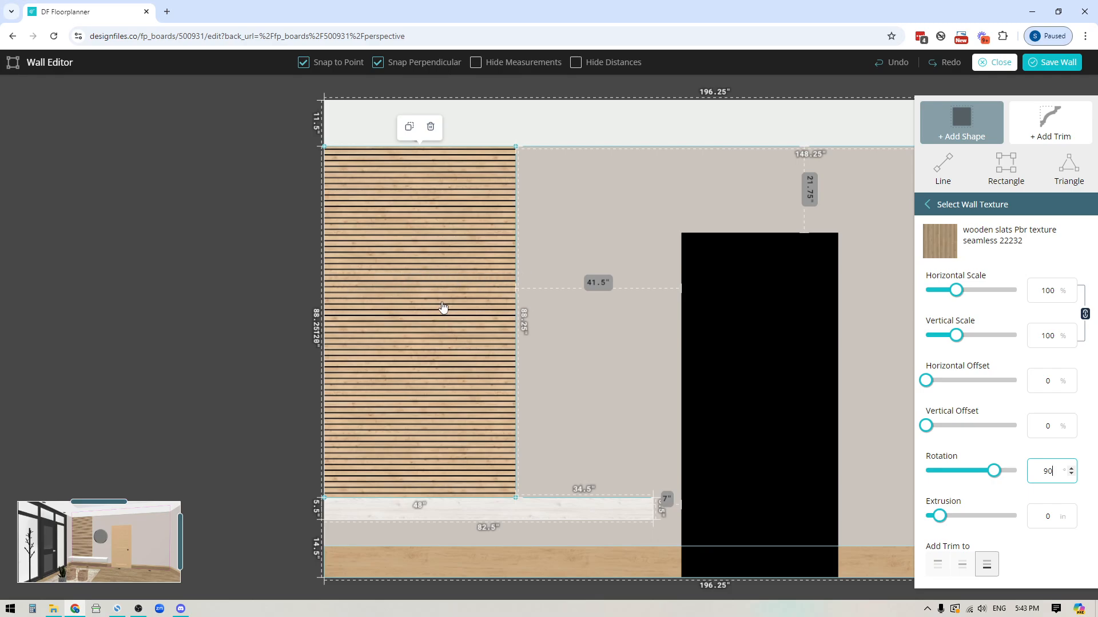
double_click(1052, 470)
text(0)
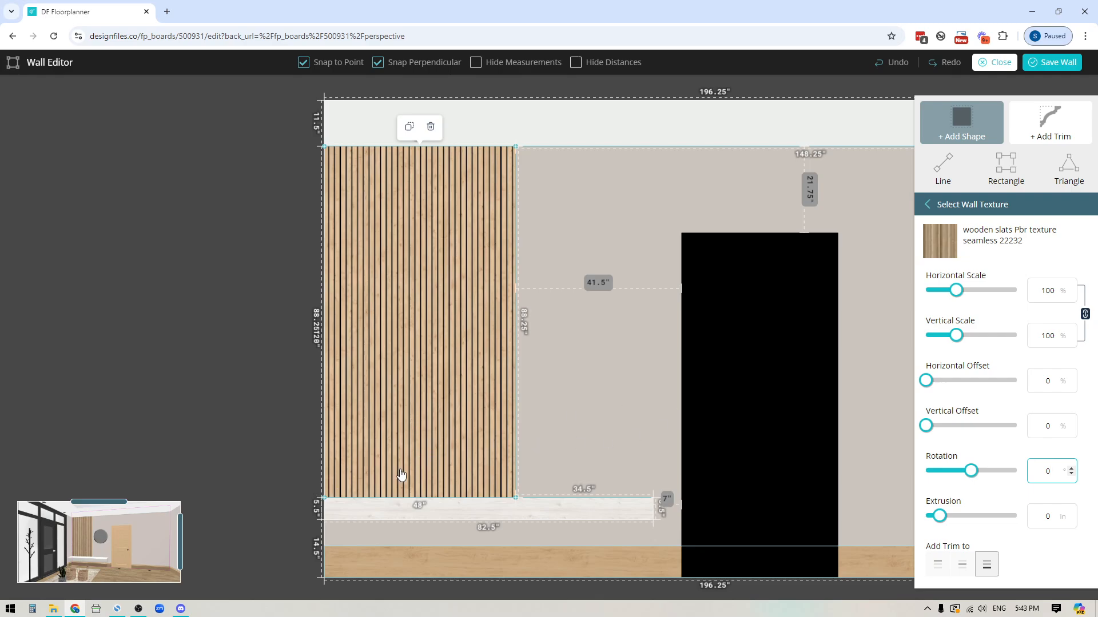
Step: Draw a 48 by 6.5 inch rectangle between the bench and the baseboard, aligned with the slat panel above
drag(266, 459, 236, 325)
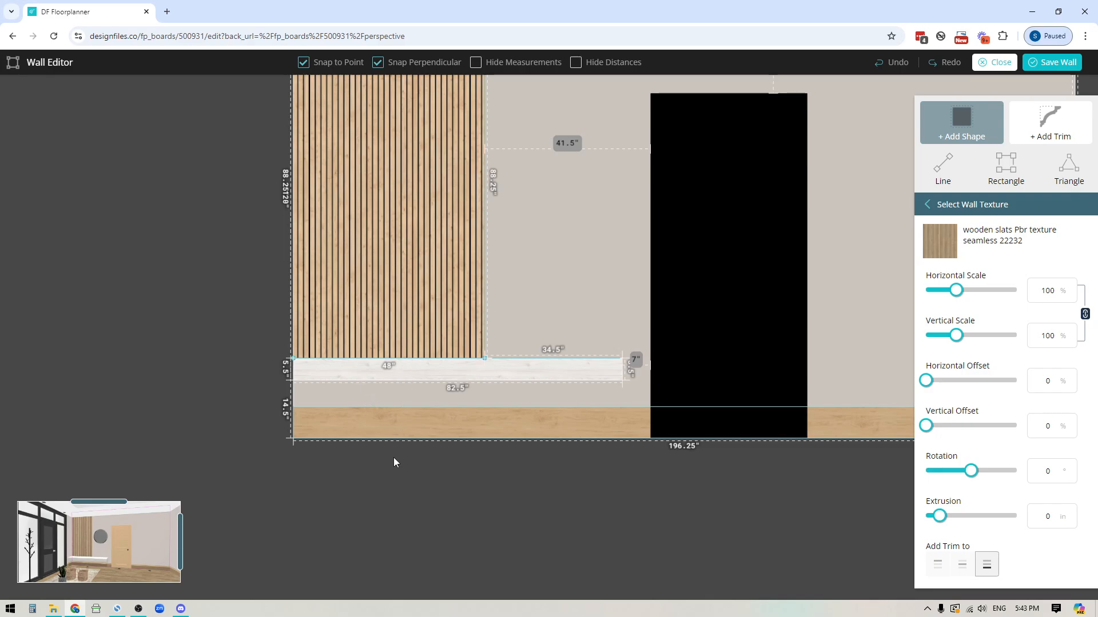
click(1006, 165)
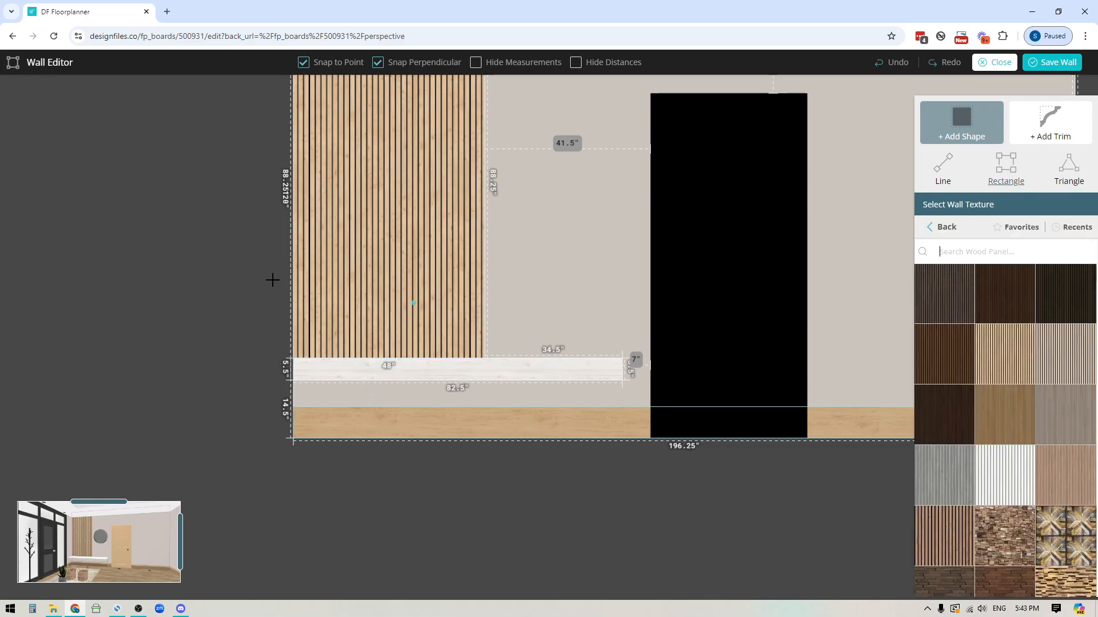
drag(293, 380, 483, 409)
drag(480, 406, 482, 407)
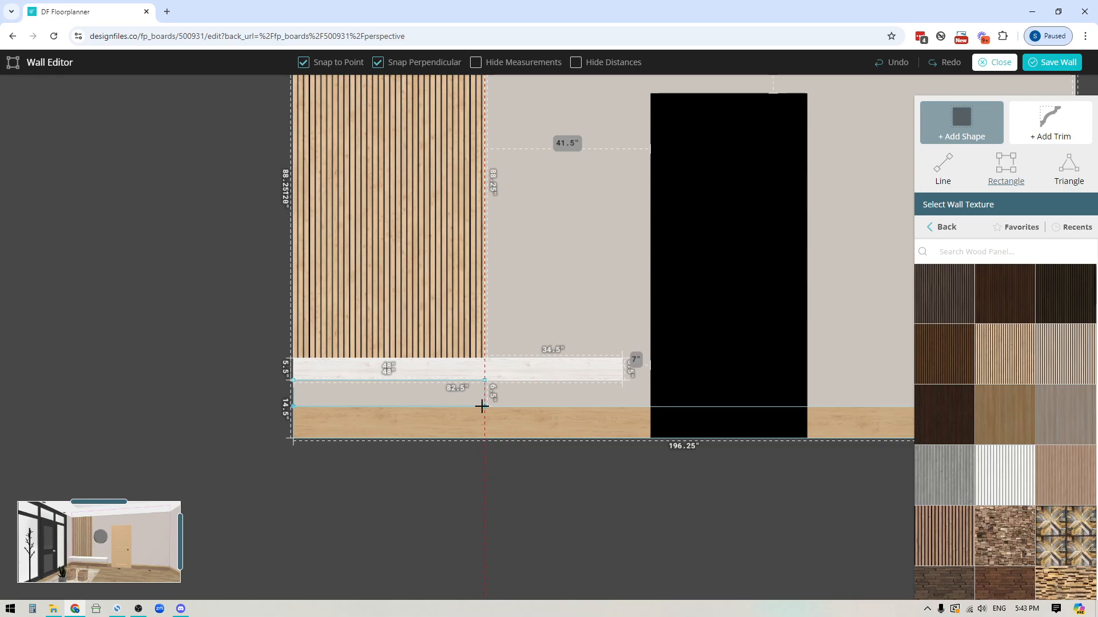
drag(481, 407, 482, 406)
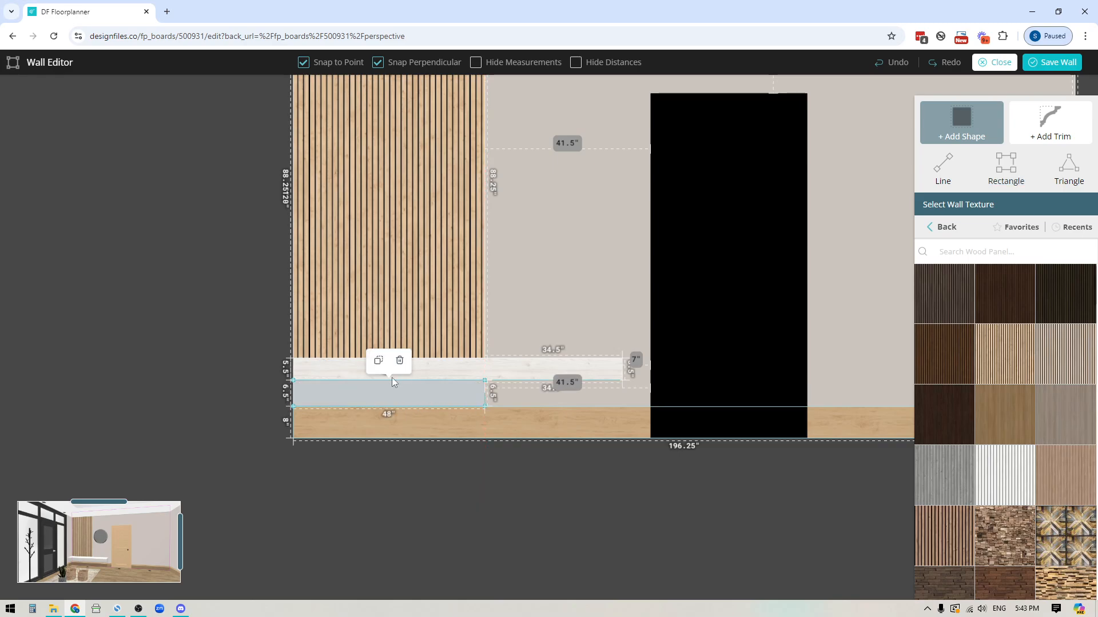
Step: Apply wooden slats Pbr texture seamless 22232 to the rectangle below the bench and save the wall
drag(1006, 361, 400, 394)
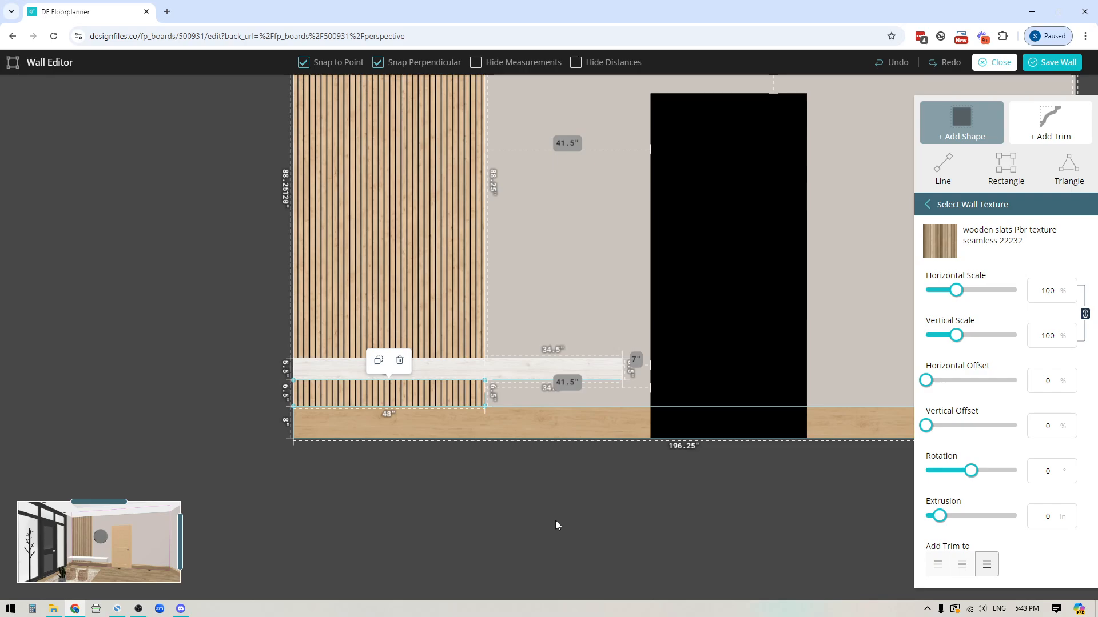
drag(697, 480, 618, 562)
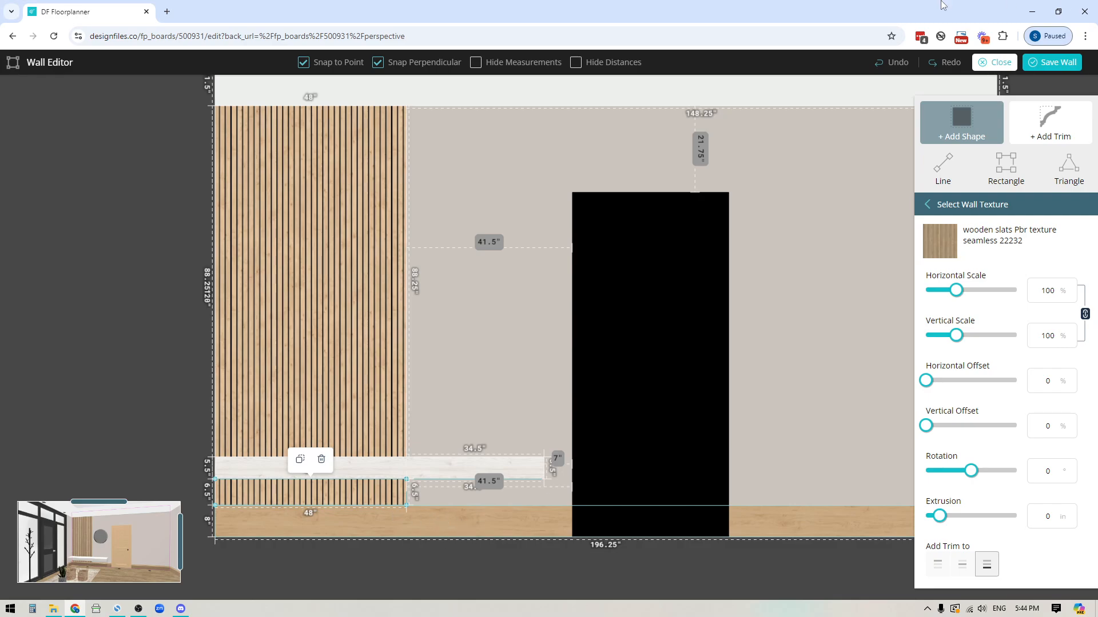
click(1045, 65)
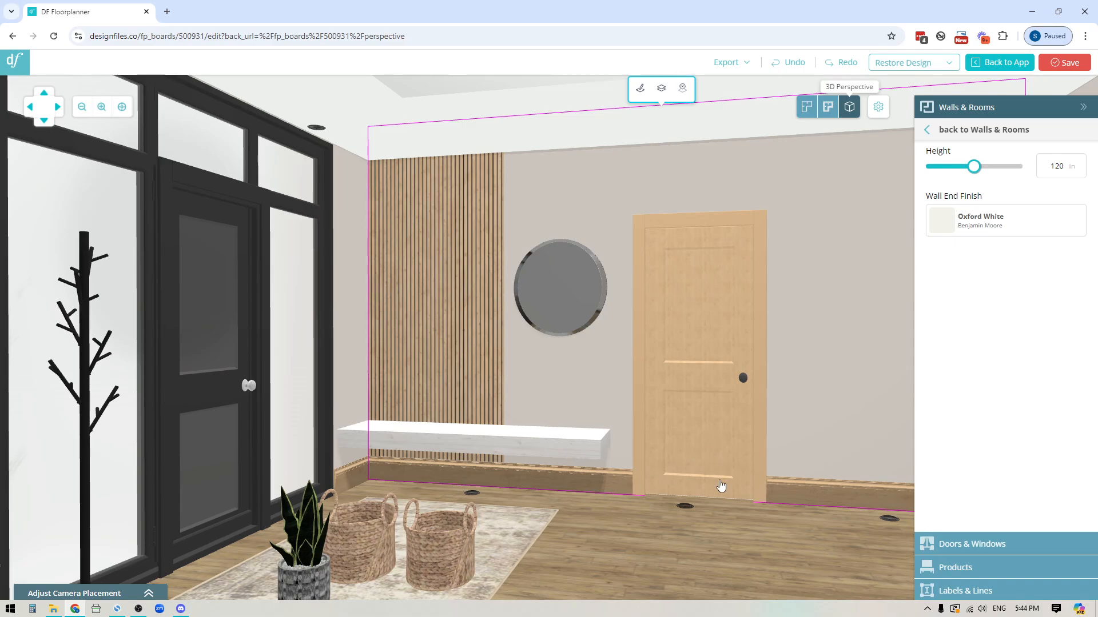
Step: Move the seagrass basket set beneath the bench and shift it toward the door, 60 inches from the side wall
click(450, 566)
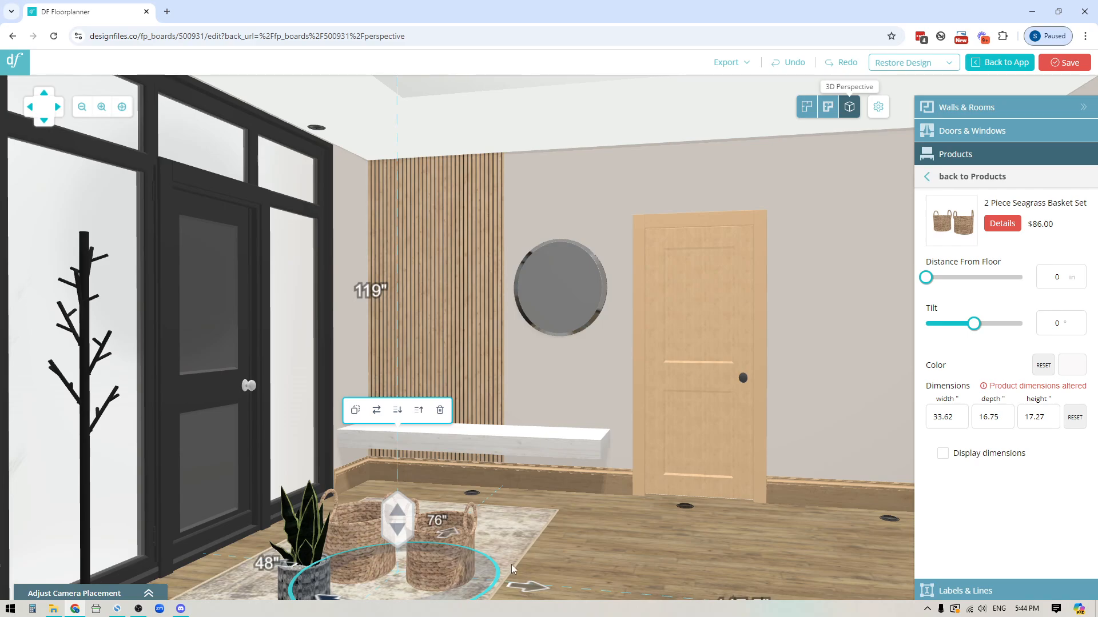
drag(609, 531, 458, 403)
drag(466, 459, 586, 356)
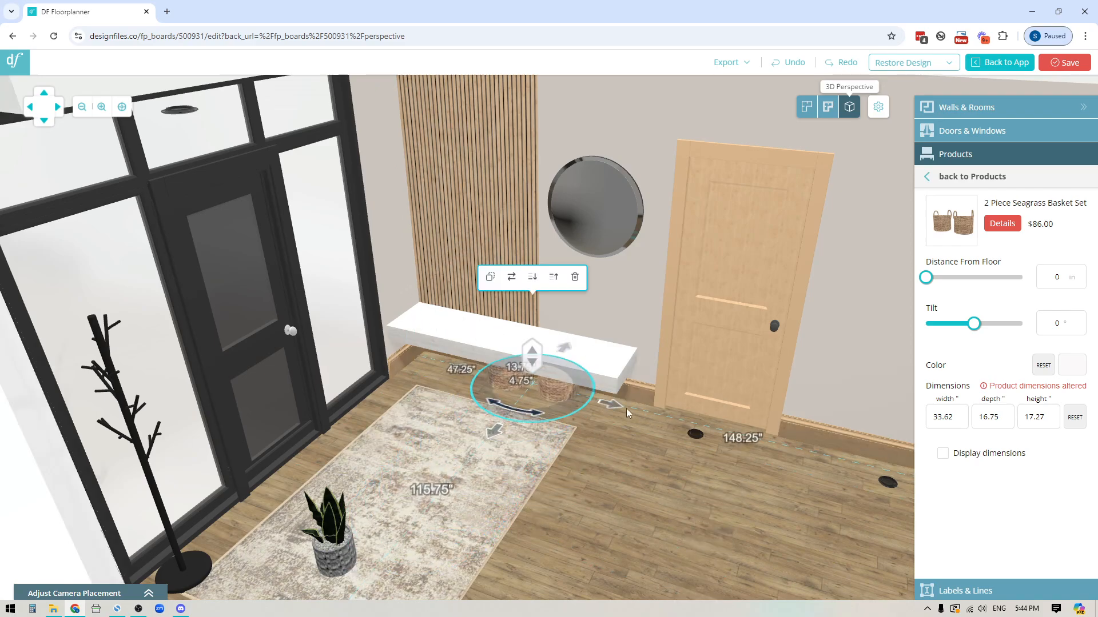
drag(611, 406, 649, 418)
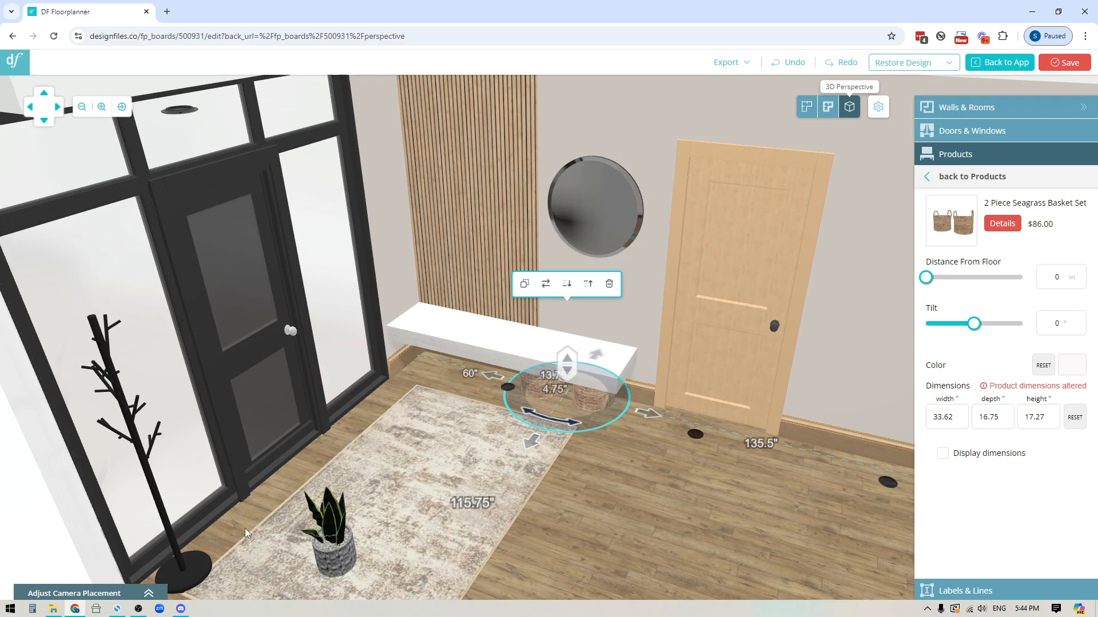
Step: Move the potted snake plant to the bench area and raise it onto the bench, 19 inches from the floor
click(343, 540)
drag(385, 513, 507, 325)
drag(591, 533, 631, 502)
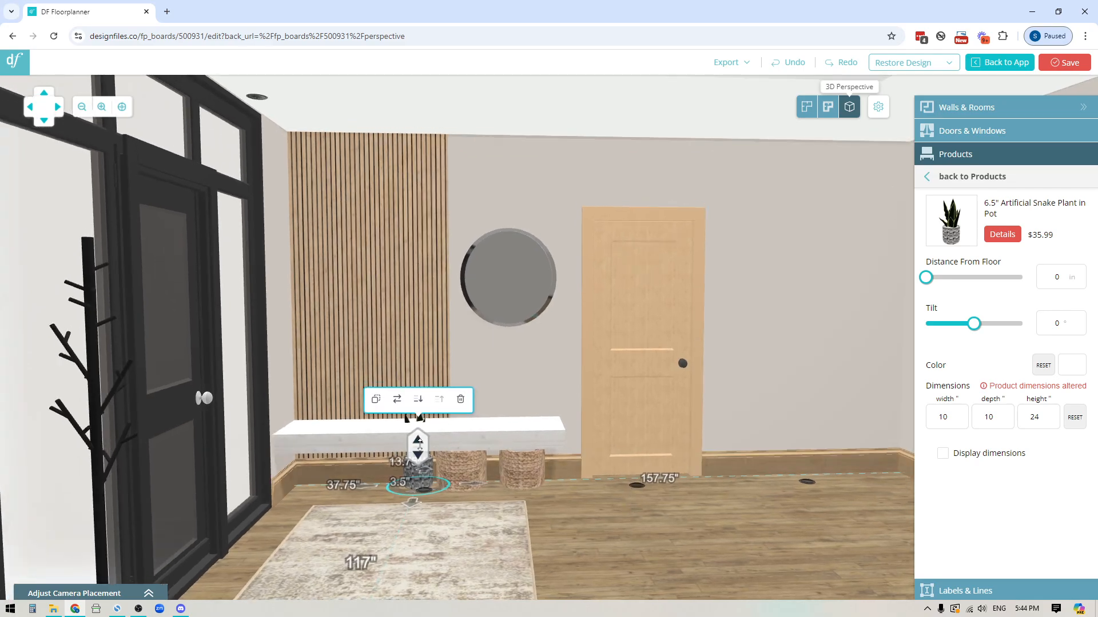
drag(418, 447, 417, 400)
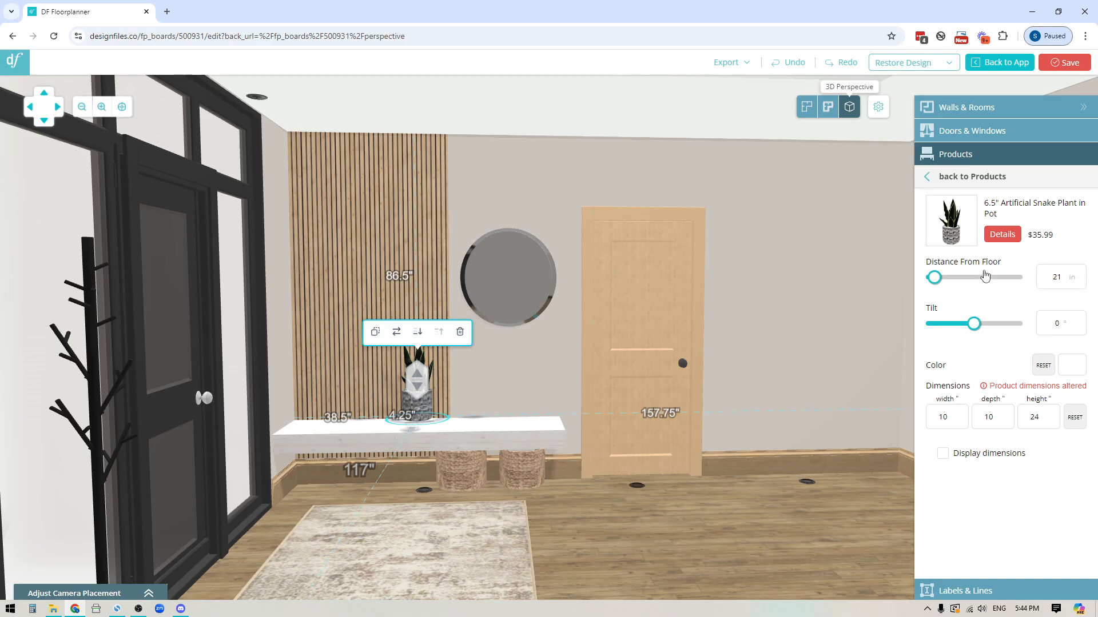
click(1080, 279)
click(1080, 280)
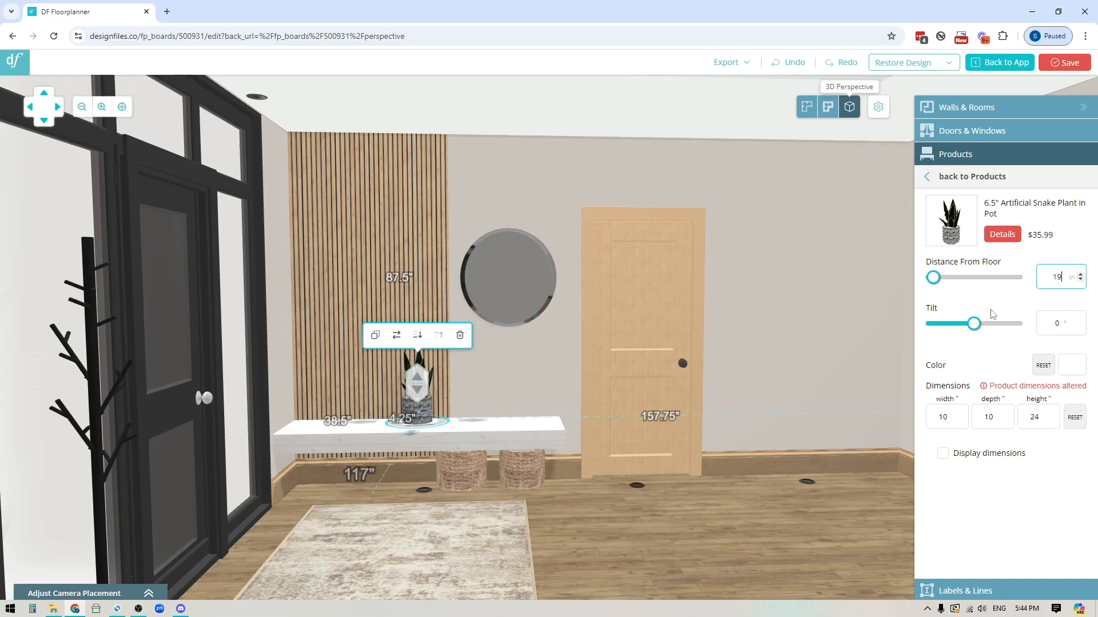
Step: Move the snake plant to the bench end near the black door, 13.25 inches from the side wall and 20 inches above the floor
drag(570, 516, 598, 549)
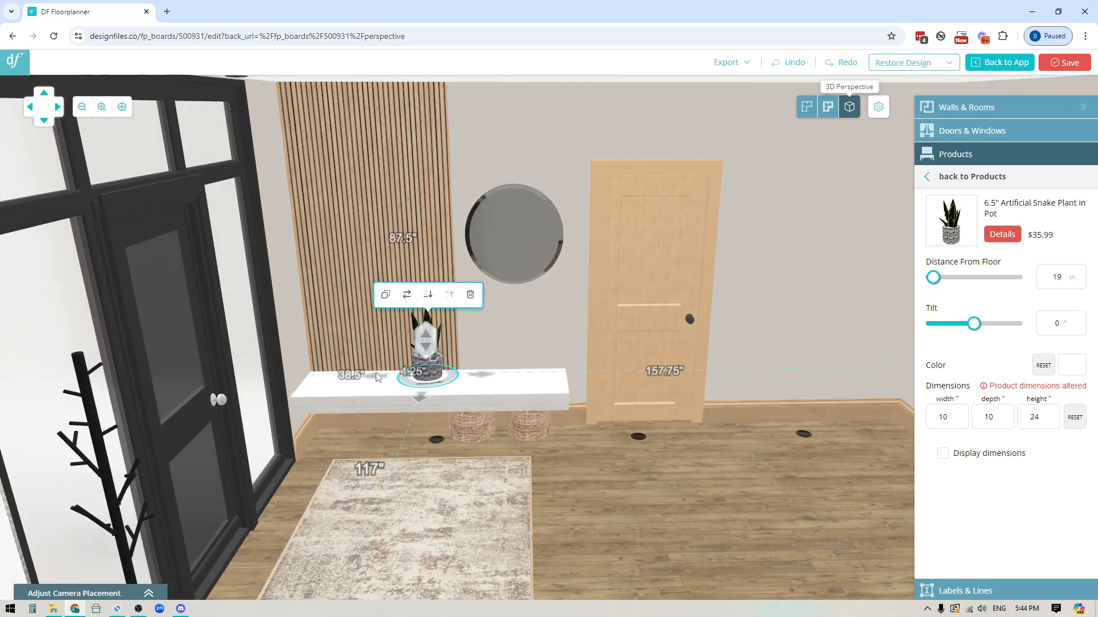
drag(378, 374, 326, 410)
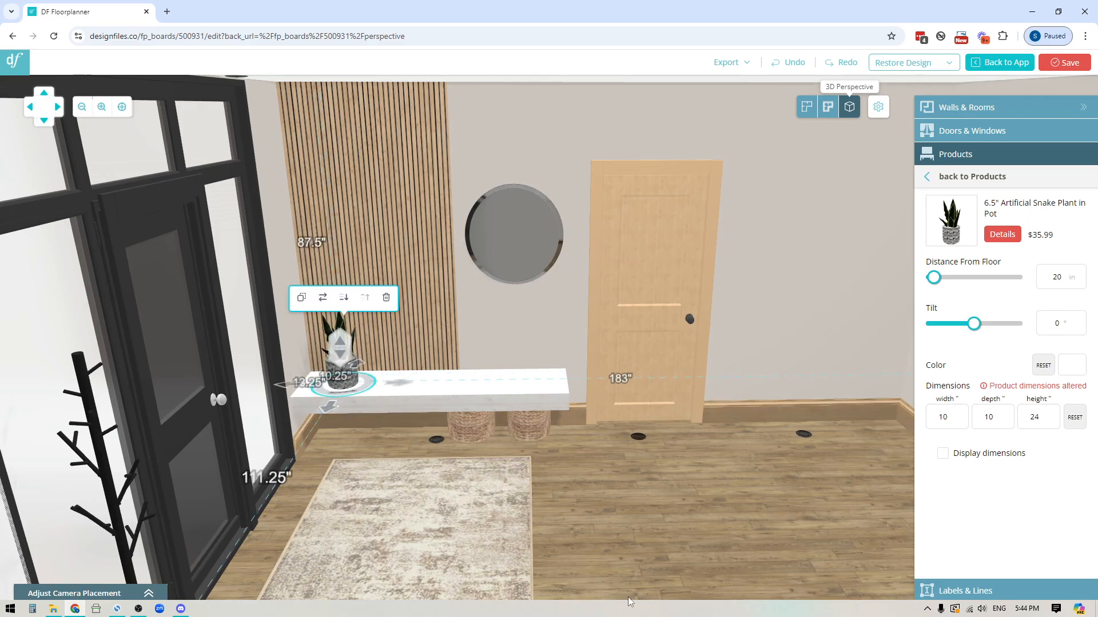
drag(637, 560, 636, 533)
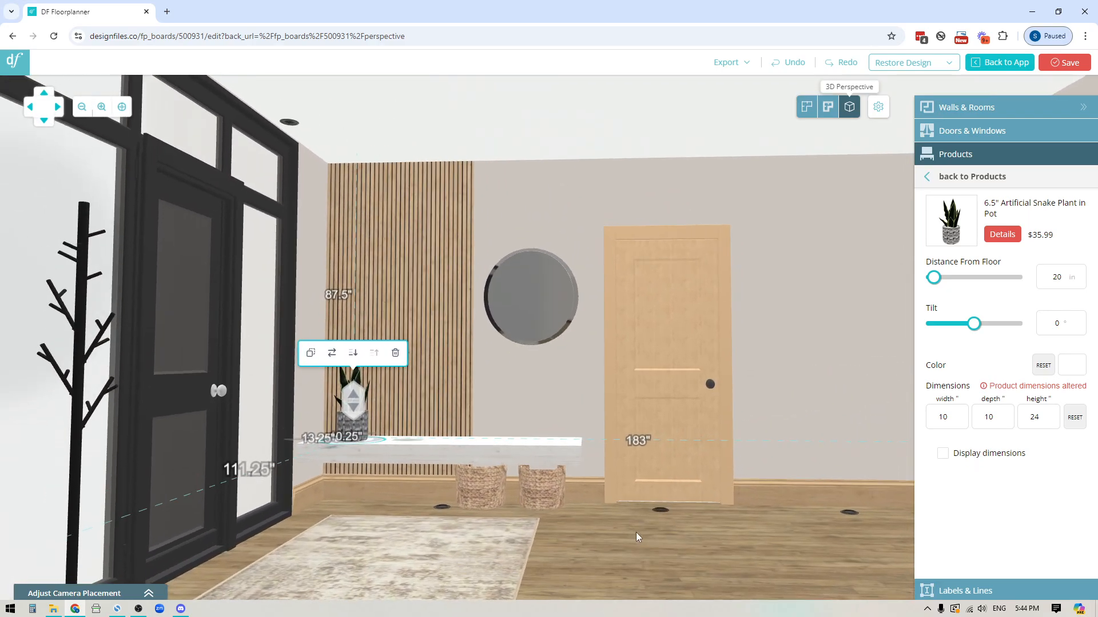
Step: Raise the three recessed lights lying on the floor along the bench and wood door wall to 108 inches from the floor
click(440, 507)
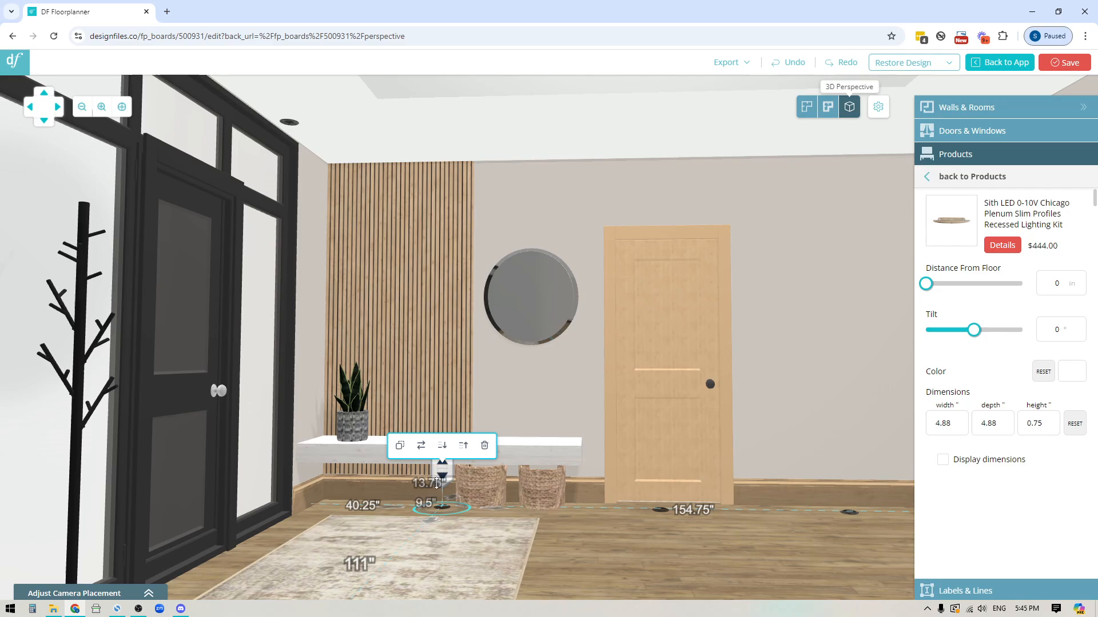
drag(449, 470, 447, 112)
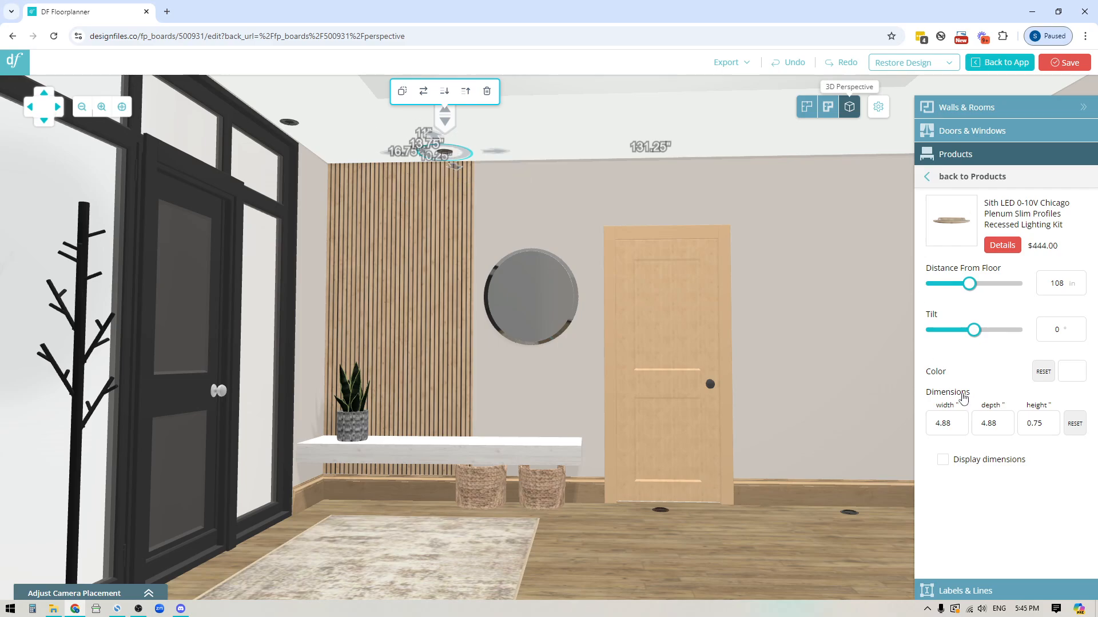
click(661, 510)
click(1056, 283)
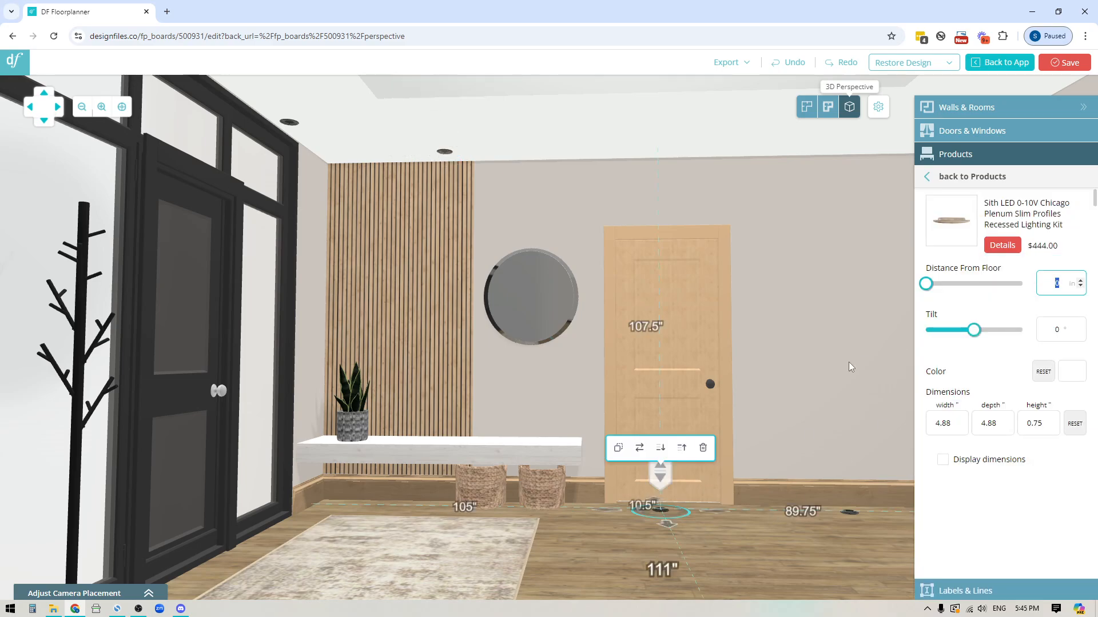
text(108)
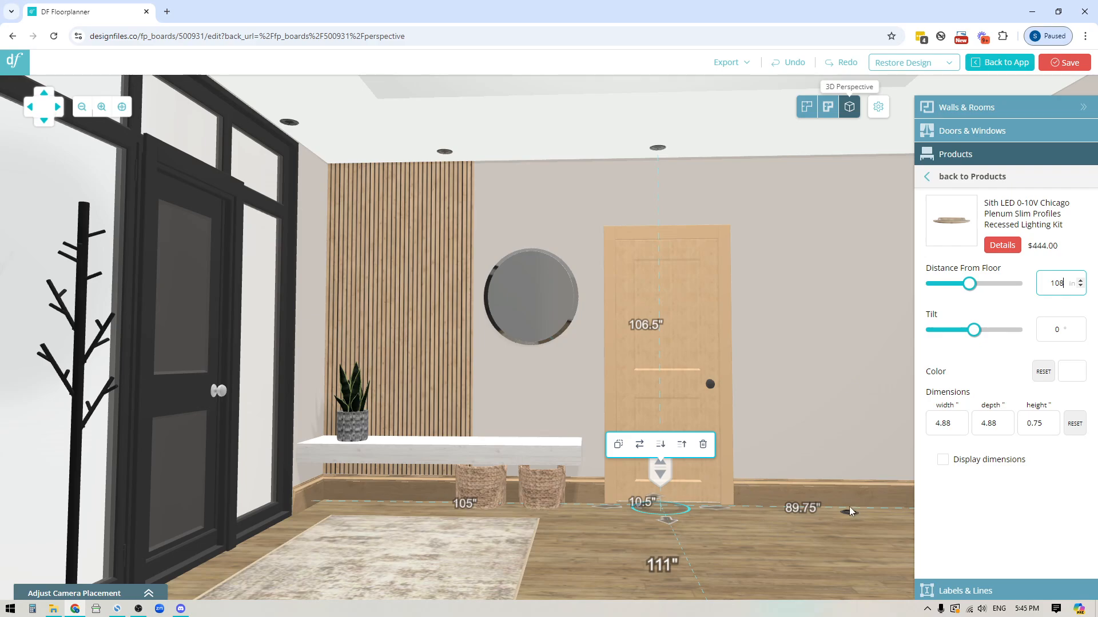
click(849, 512)
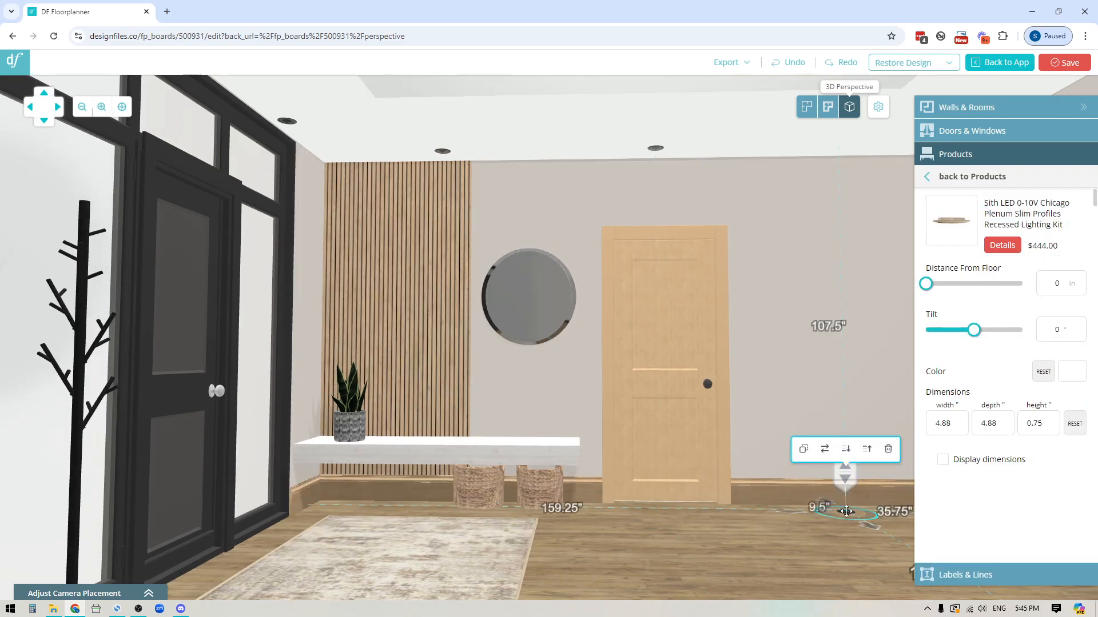
click(1036, 286)
text(108)
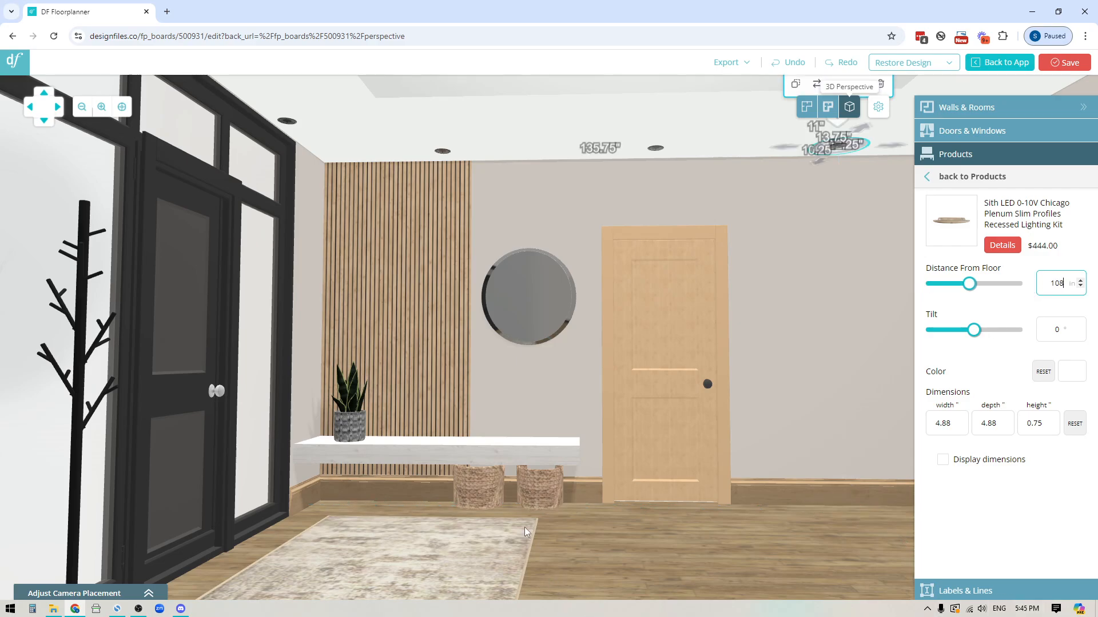
click(602, 529)
mouse_move(715, 565)
mouse_down()
mouse_move(695, 571)
mouse_move(709, 568)
mouse_up()
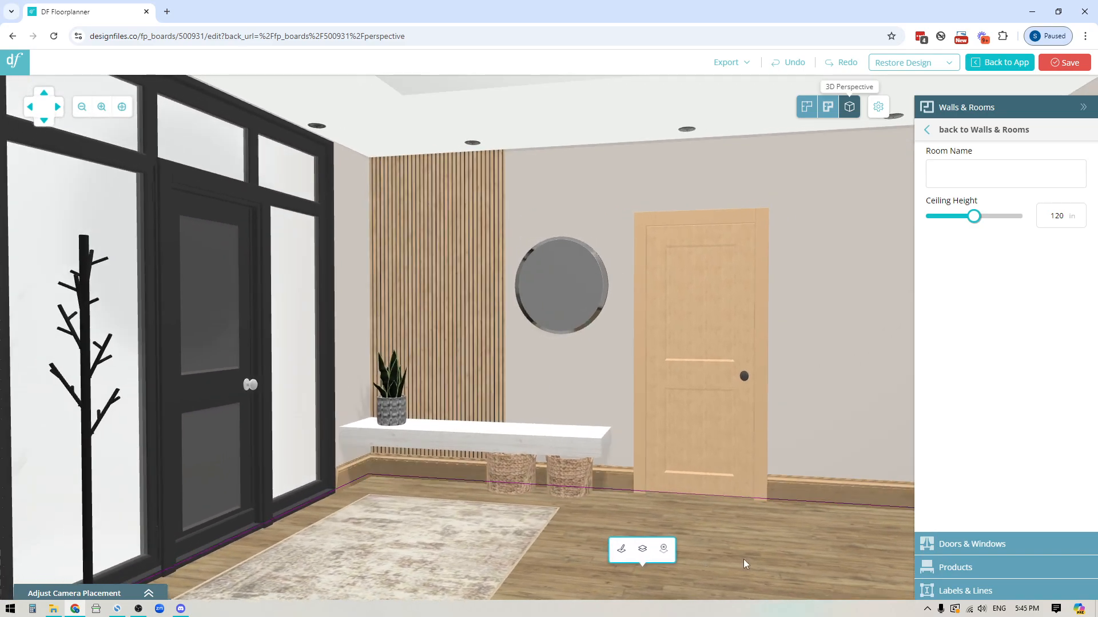